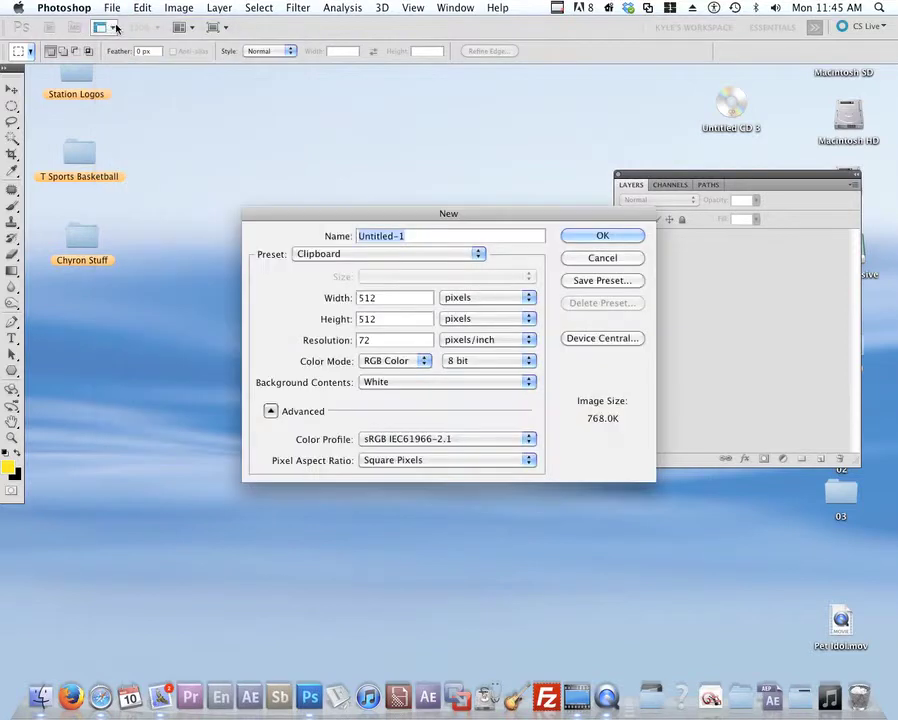
# Create a new document using the Film & Video preset at HDTV 1080p/29.97 size.
pyautogui.click(377, 256)
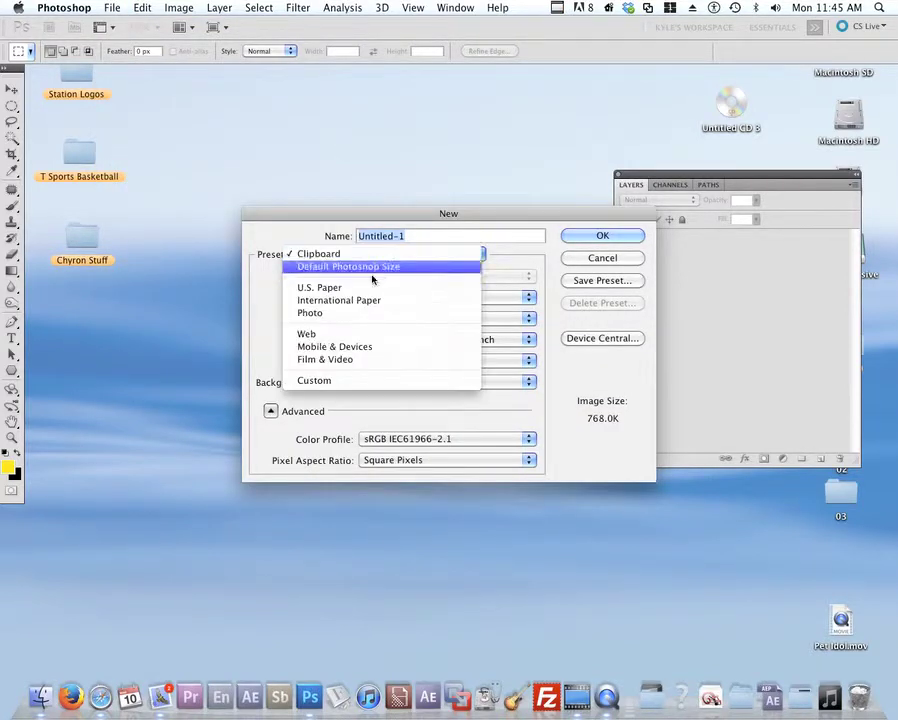
pyautogui.click(370, 359)
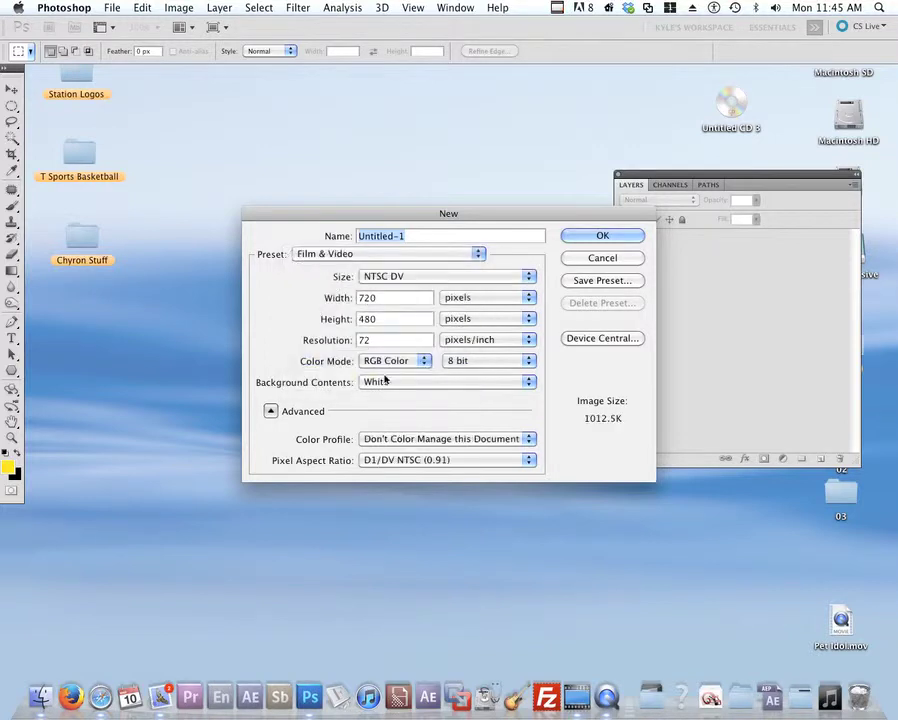
pyautogui.click(455, 277)
pyautogui.click(446, 463)
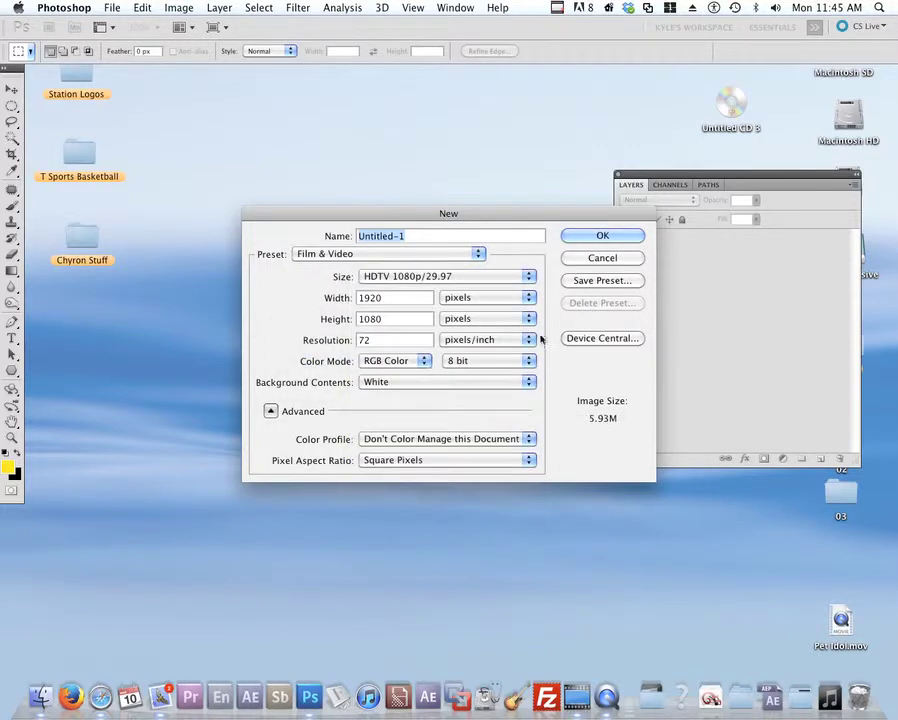
pyautogui.click(598, 235)
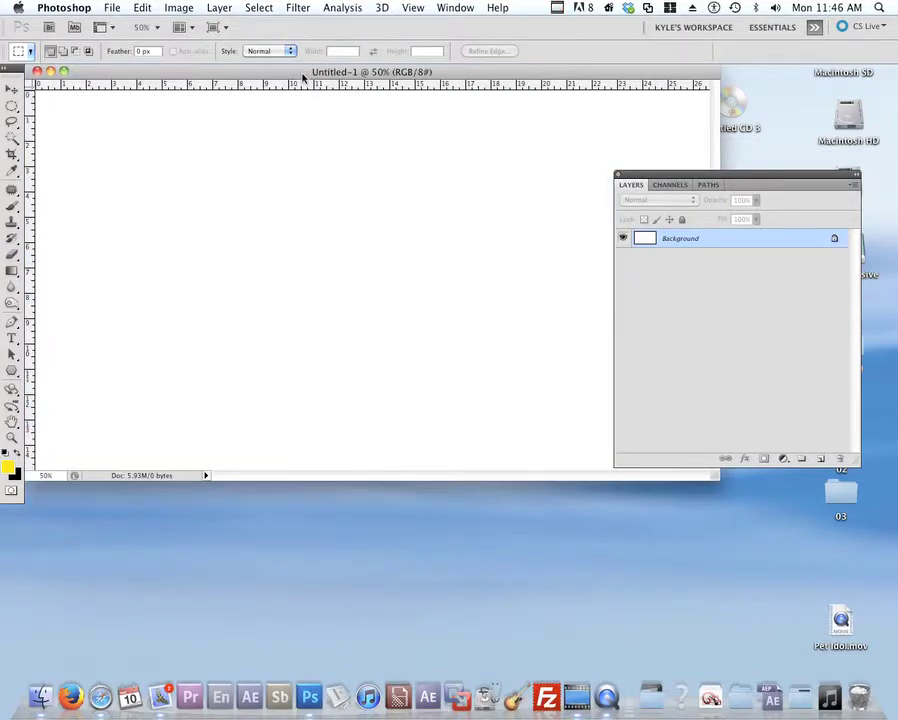
# Lower the document window, make the Layers panel smaller, and place the panel clear of most of the canvas.
pyautogui.moveTo(303, 78); pyautogui.dragTo(332, 127)
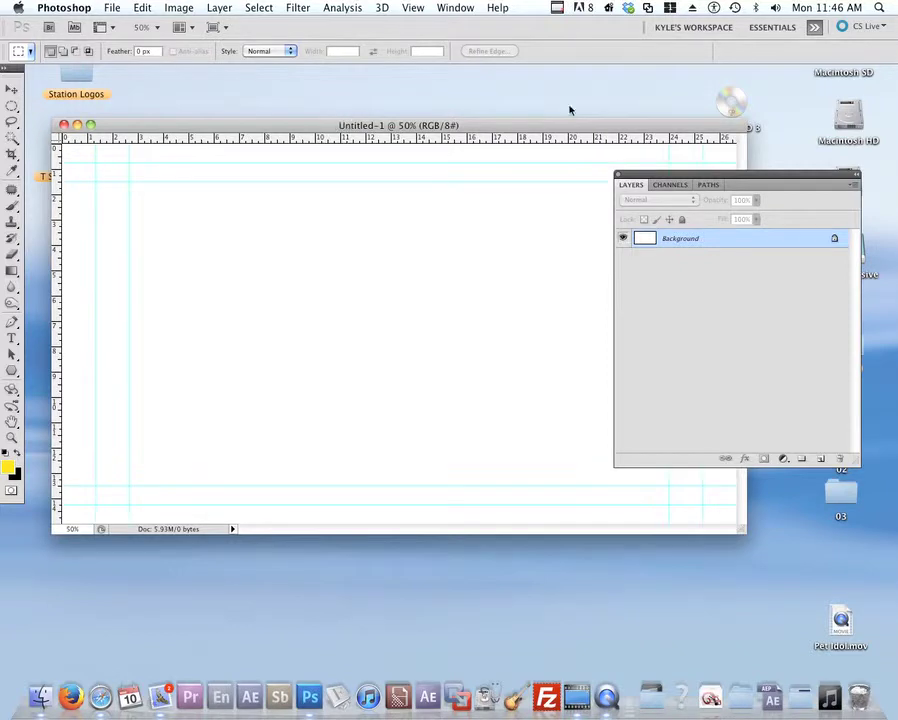
pyautogui.moveTo(662, 179); pyautogui.dragTo(678, 352)
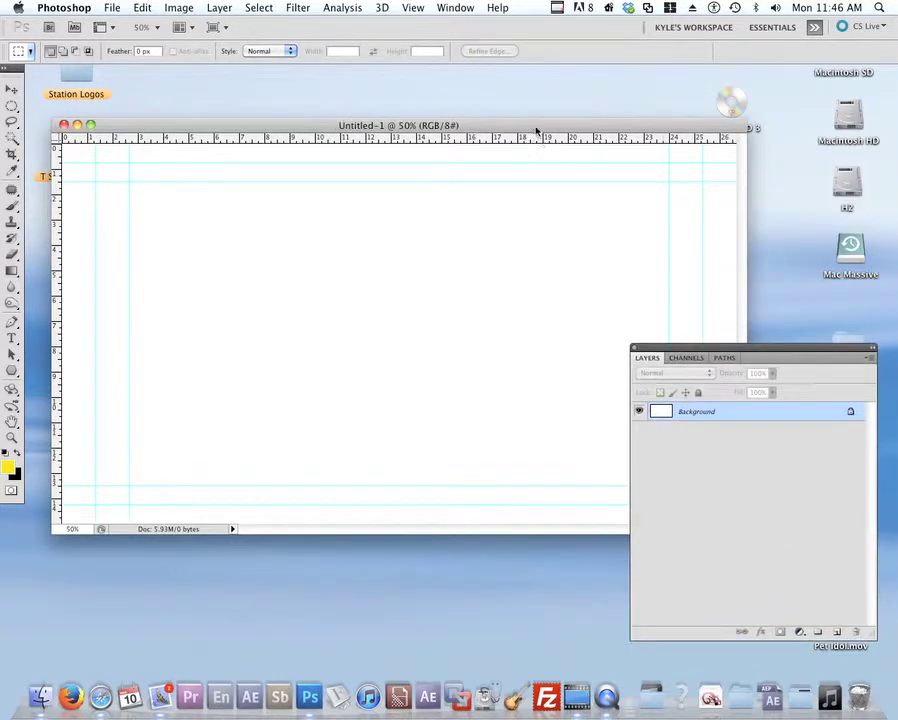
pyautogui.moveTo(533, 129); pyautogui.dragTo(533, 110)
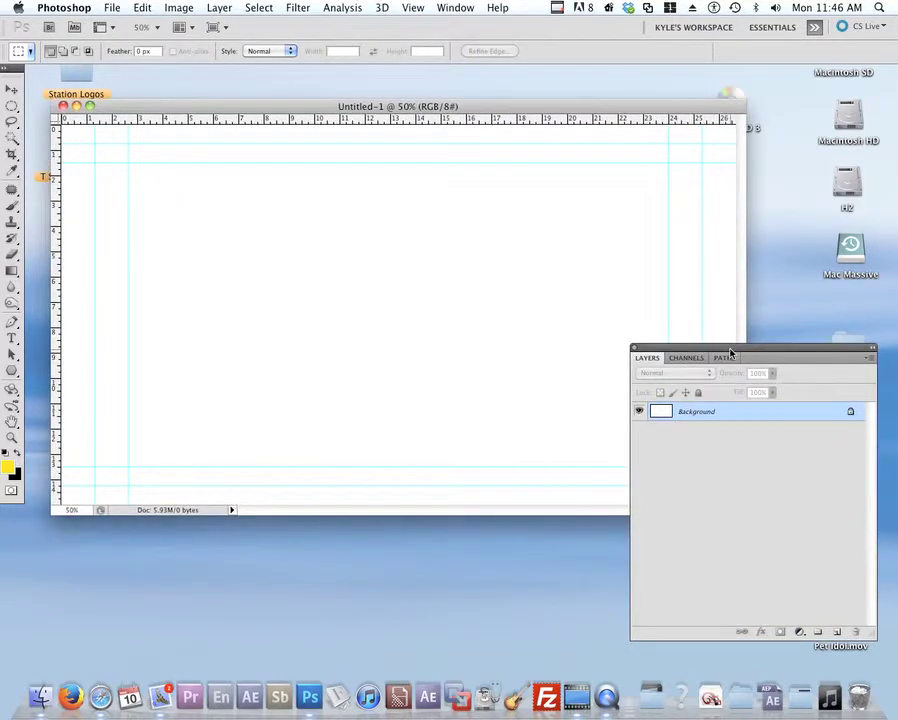
pyautogui.moveTo(730, 352); pyautogui.dragTo(692, 320)
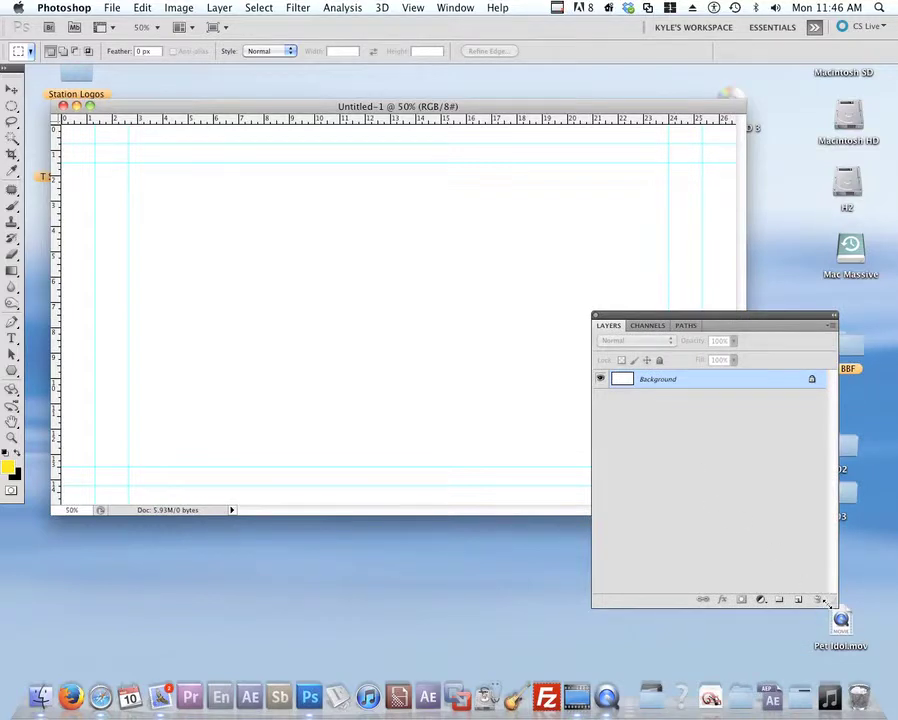
pyautogui.moveTo(826, 601); pyautogui.dragTo(784, 590)
pyautogui.moveTo(688, 321); pyautogui.dragTo(770, 382)
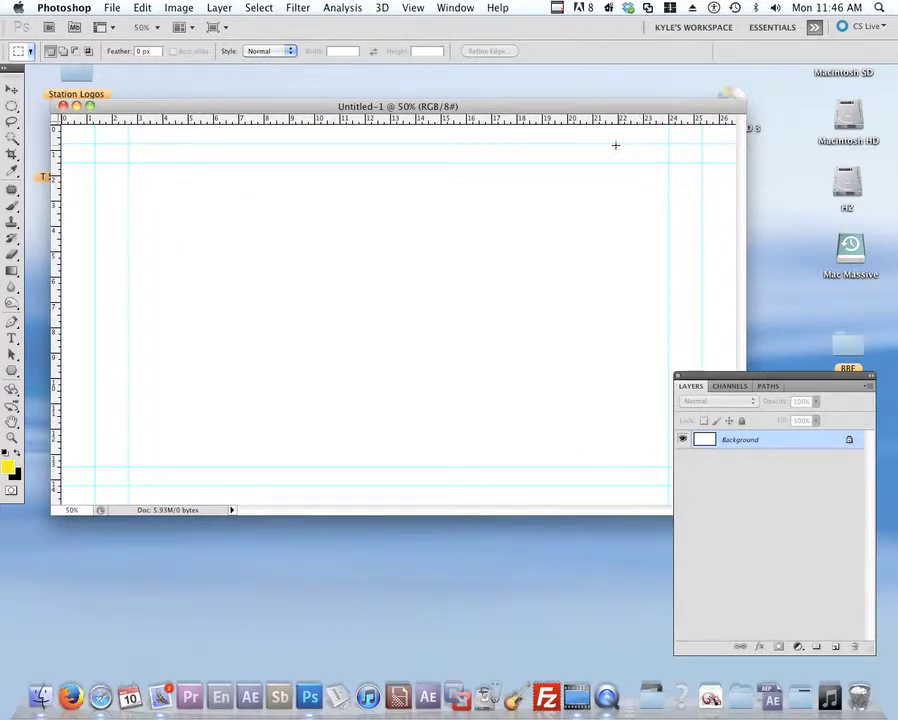
pyautogui.moveTo(600, 104); pyautogui.dragTo(598, 118)
# Switch to Safari for the car photo and bring it into the Photoshop document as a new layer.
pyautogui.press('super+Tab')
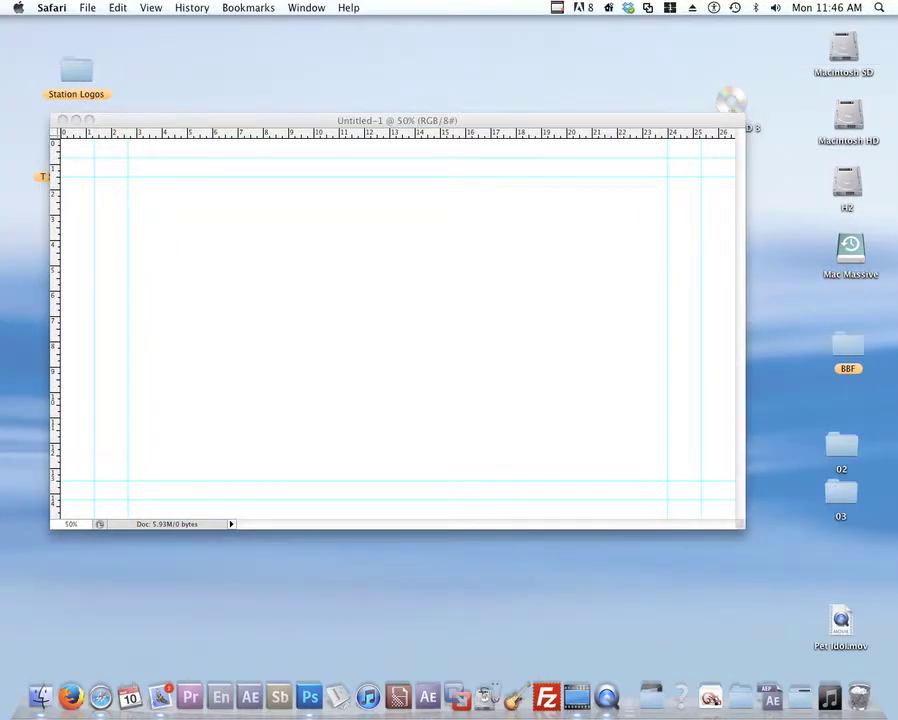
pyautogui.click(625, 276)
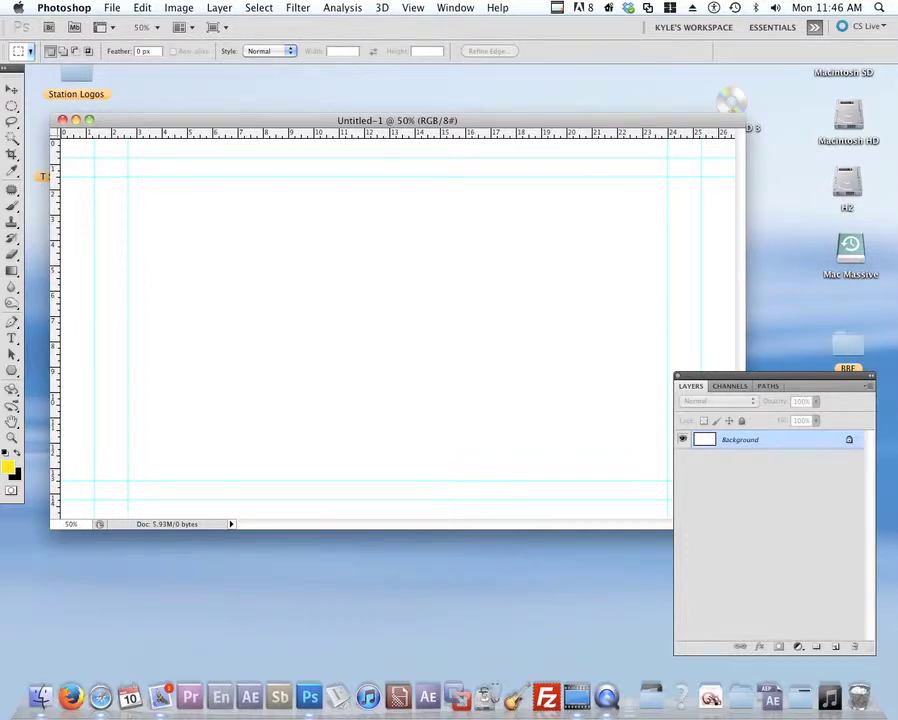
pyautogui.press('super+Tab')
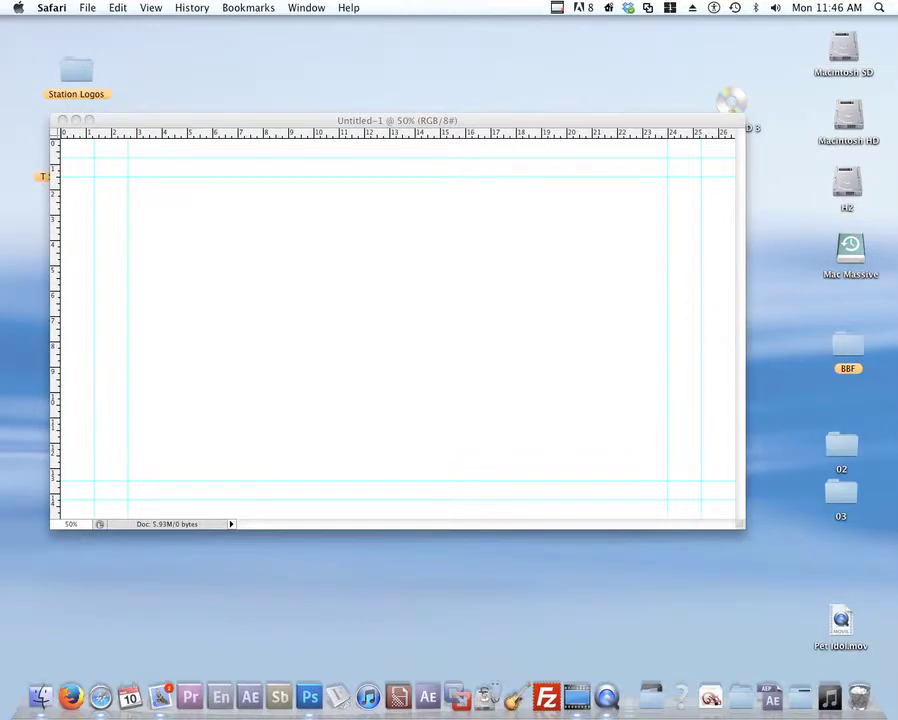
pyautogui.moveTo(789, 351); pyautogui.dragTo(466, 302)
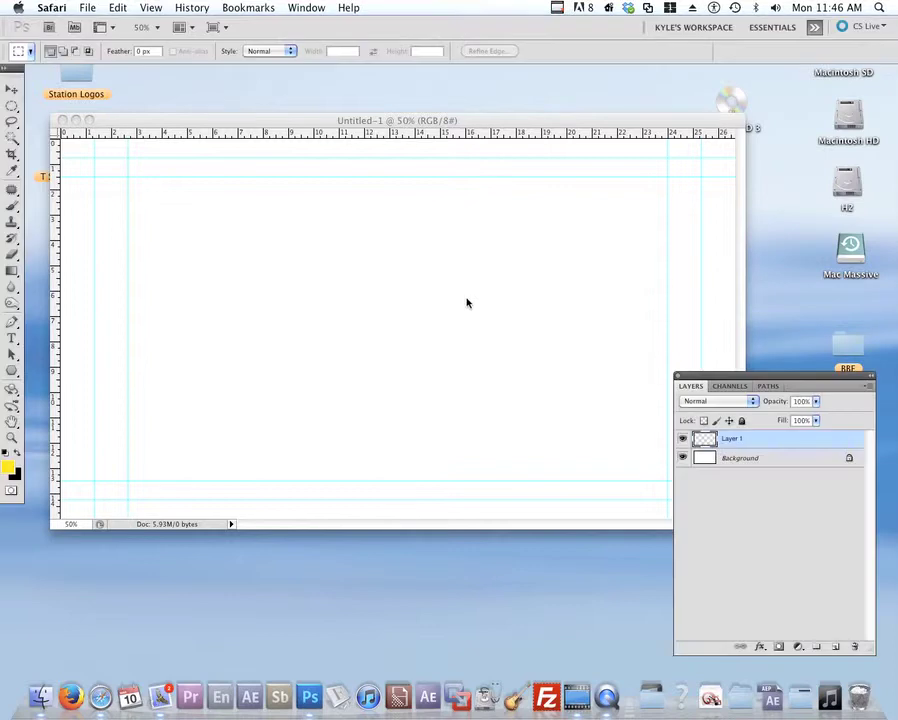
# Scale the car layer proportionally to about 138%, position it mid-canvas, and enlarge the document window around it.
pyautogui.click(12, 88)
pyautogui.moveTo(436, 344); pyautogui.dragTo(515, 402)
pyautogui.moveTo(435, 263); pyautogui.dragTo(531, 341)
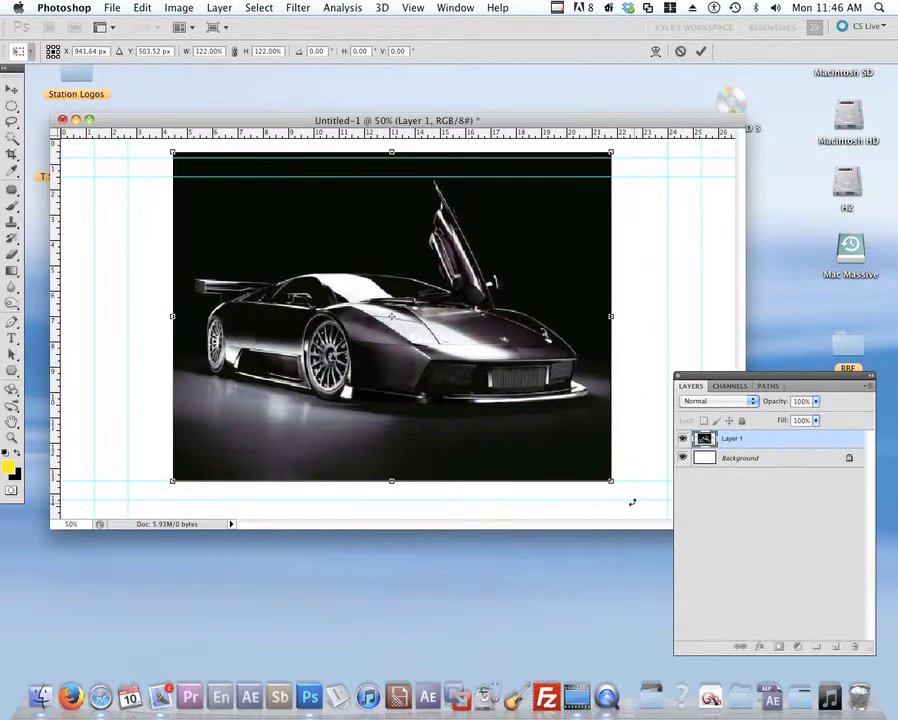
pyautogui.moveTo(609, 480); pyautogui.dragTo(640, 501)
pyautogui.moveTo(567, 360); pyautogui.dragTo(566, 373)
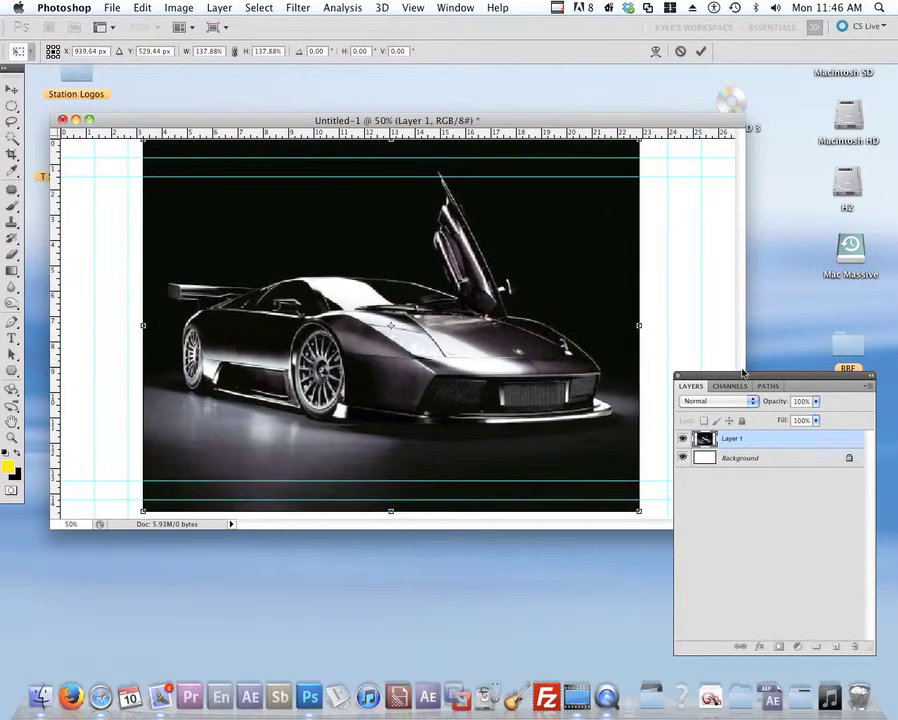
pyautogui.moveTo(734, 376); pyautogui.dragTo(840, 396)
pyautogui.moveTo(737, 524); pyautogui.dragTo(765, 593)
pyautogui.press('Return')
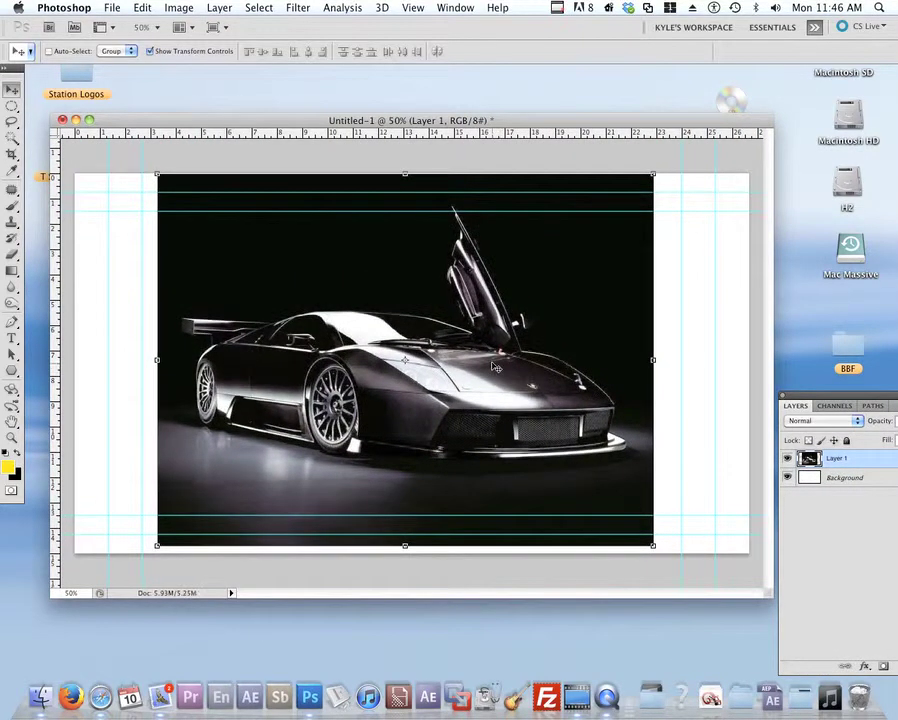
# Close the floating Layers panel group and display the Layers panel again.
pyautogui.moveTo(396, 358); pyautogui.dragTo(430, 352)
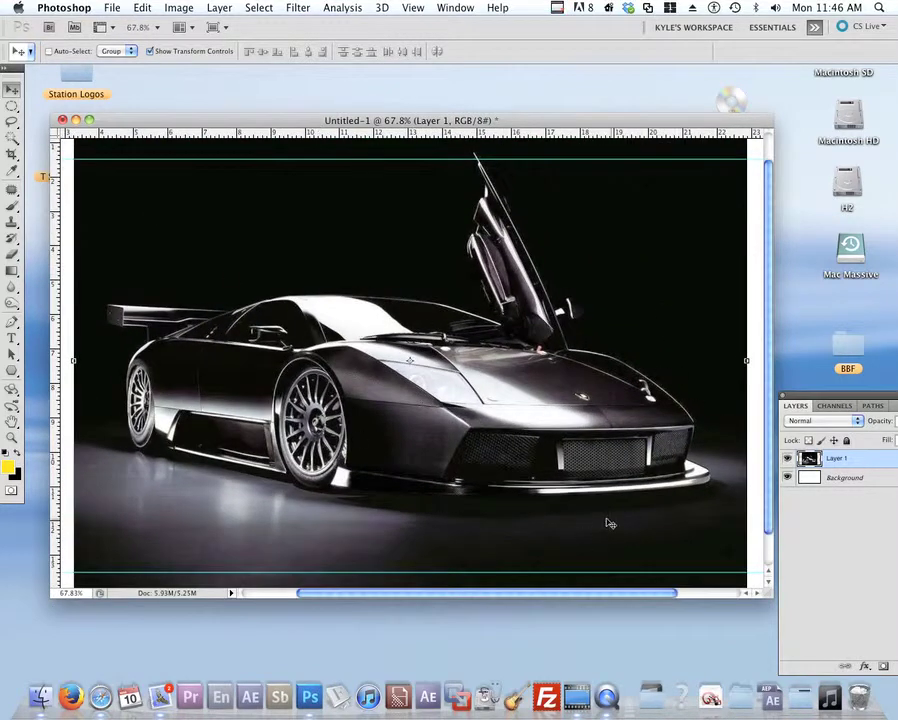
pyautogui.moveTo(832, 405); pyautogui.dragTo(677, 242)
pyautogui.click(679, 243)
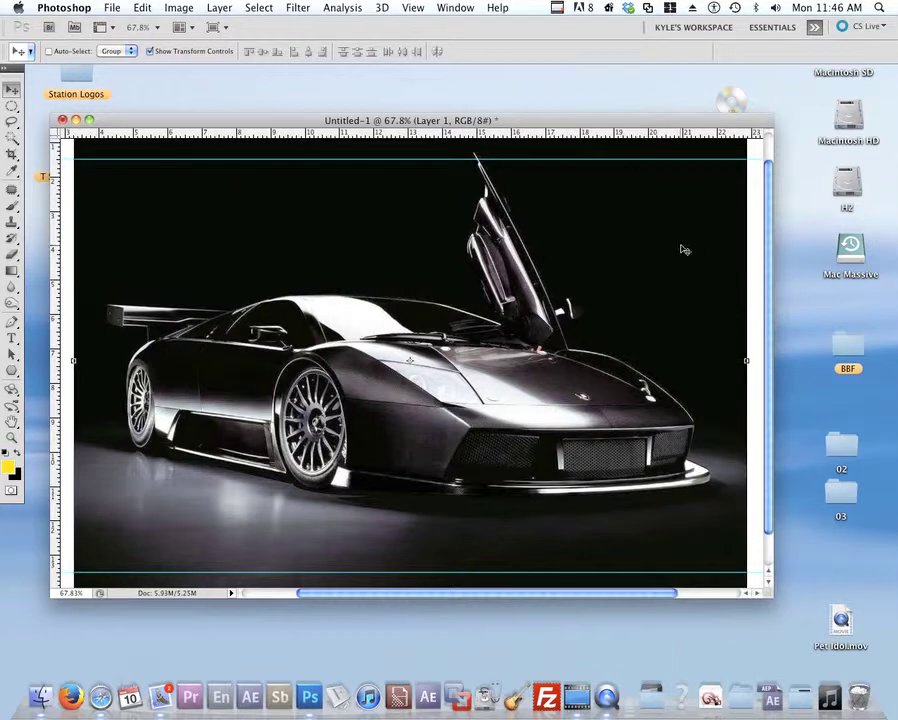
pyautogui.click(452, 7)
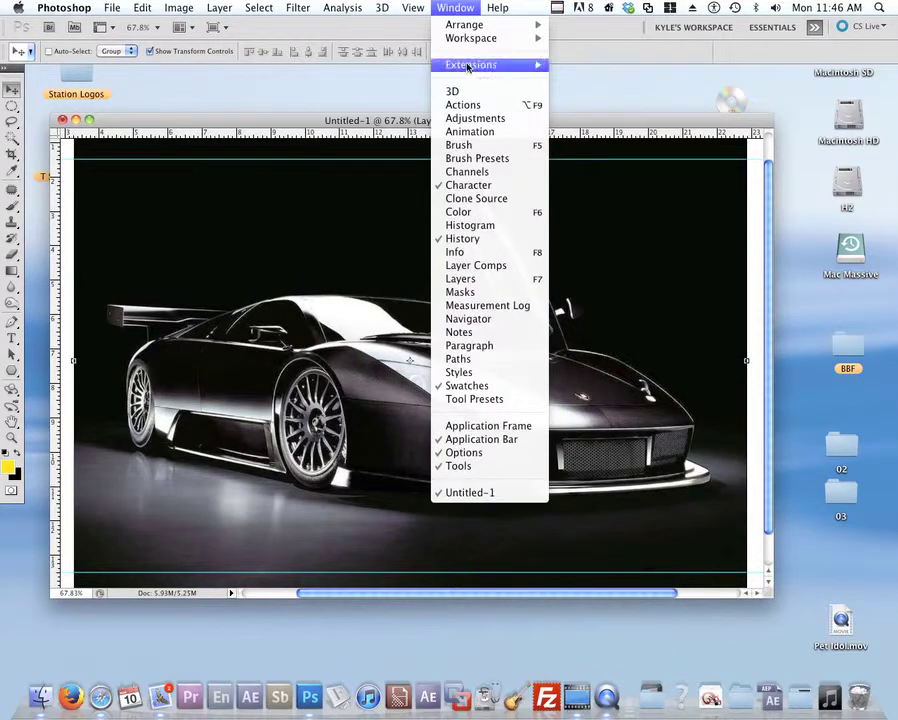
pyautogui.click(497, 281)
# Arrange the panel group in the order Layers, Channels, Paths, show Layers, and place the group beside the car.
pyautogui.moveTo(725, 248); pyautogui.dragTo(750, 590)
pyautogui.click(668, 104)
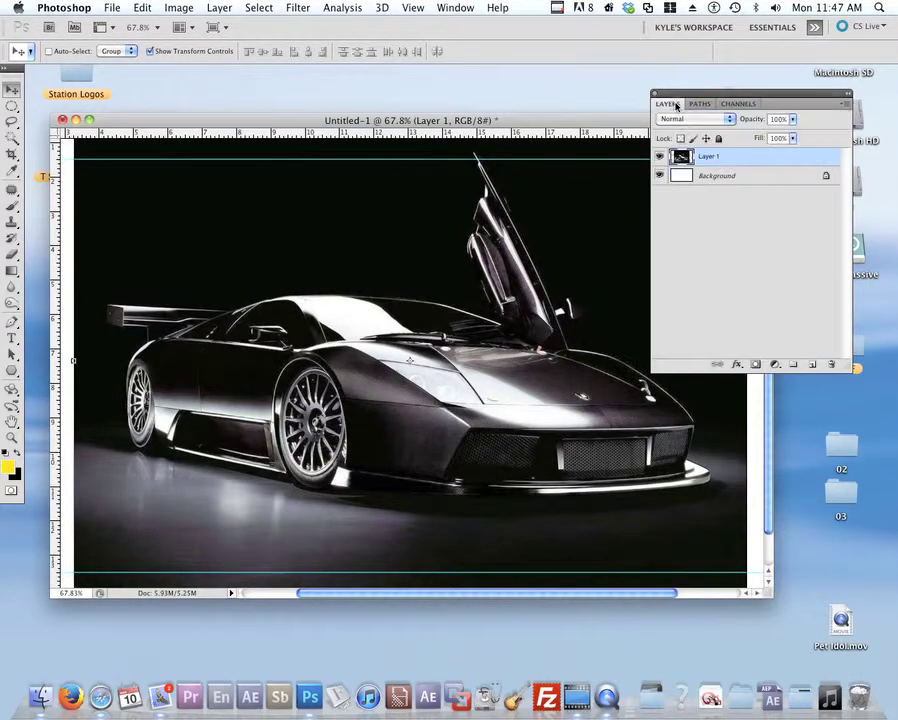
pyautogui.moveTo(688, 158); pyautogui.dragTo(757, 596)
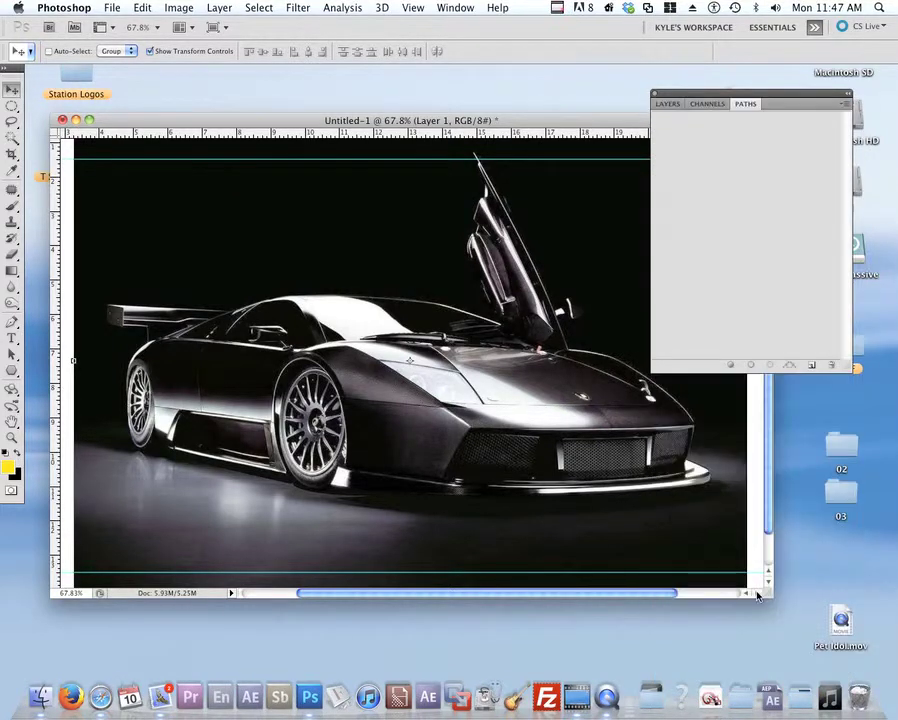
pyautogui.click(667, 104)
pyautogui.moveTo(688, 97); pyautogui.dragTo(685, 216)
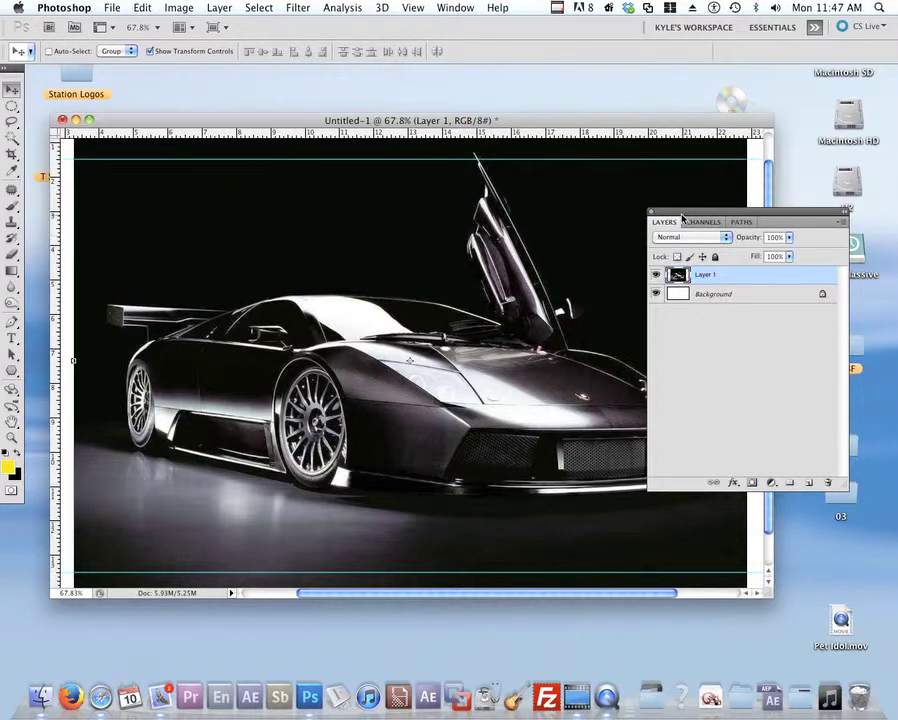
pyautogui.moveTo(679, 216); pyautogui.dragTo(793, 251)
# Try selecting the black background with the Magic Wand at tolerance 76 and at 30, clearing the selection each time.
pyautogui.press('w')
pyautogui.click(440, 213)
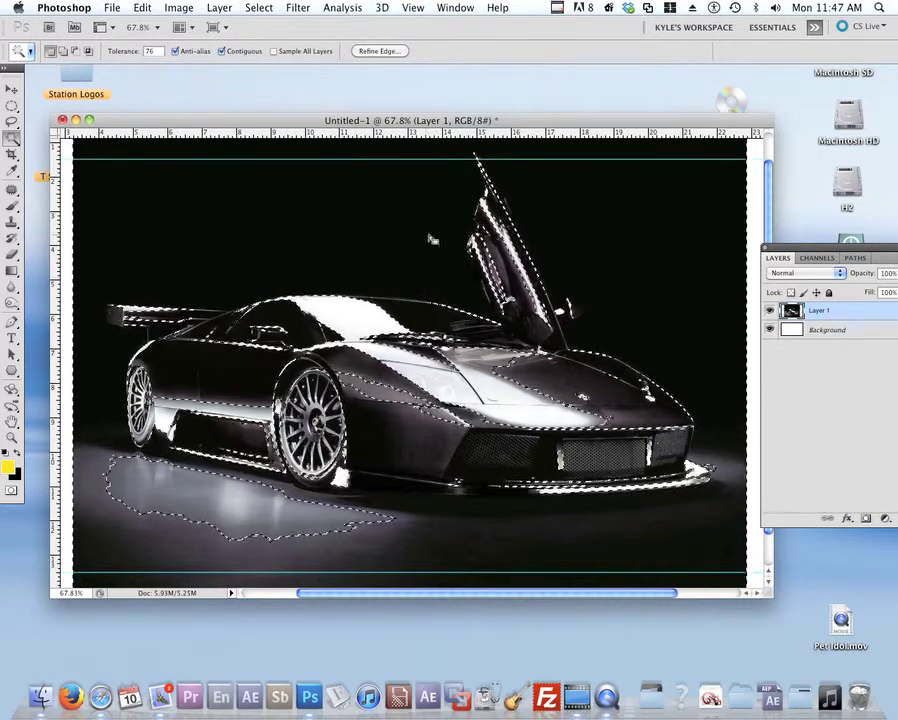
pyautogui.press('super+d')
pyautogui.click(580, 298)
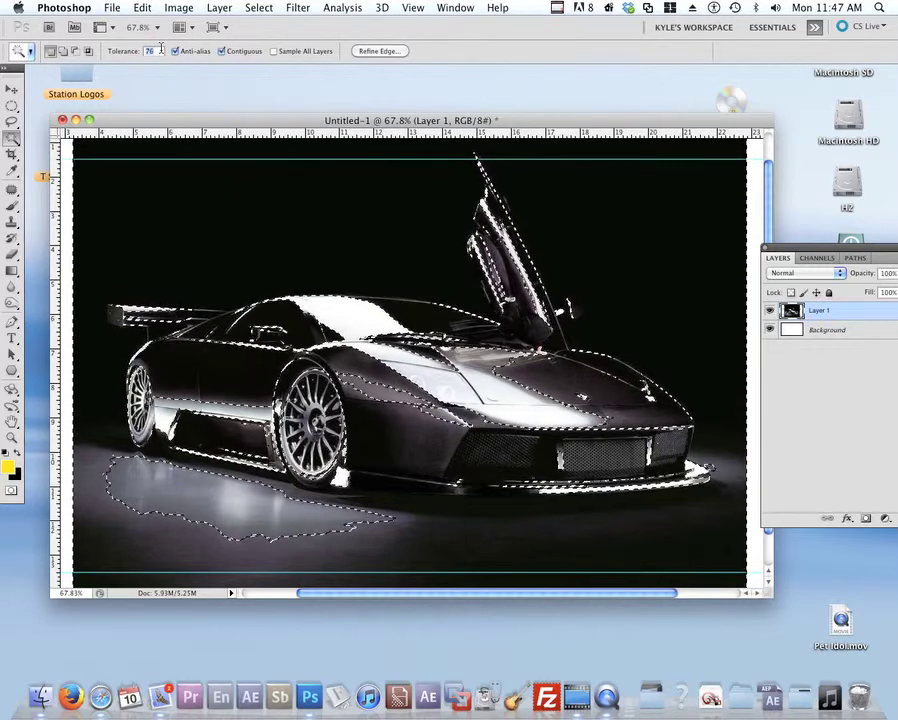
pyautogui.click(304, 172)
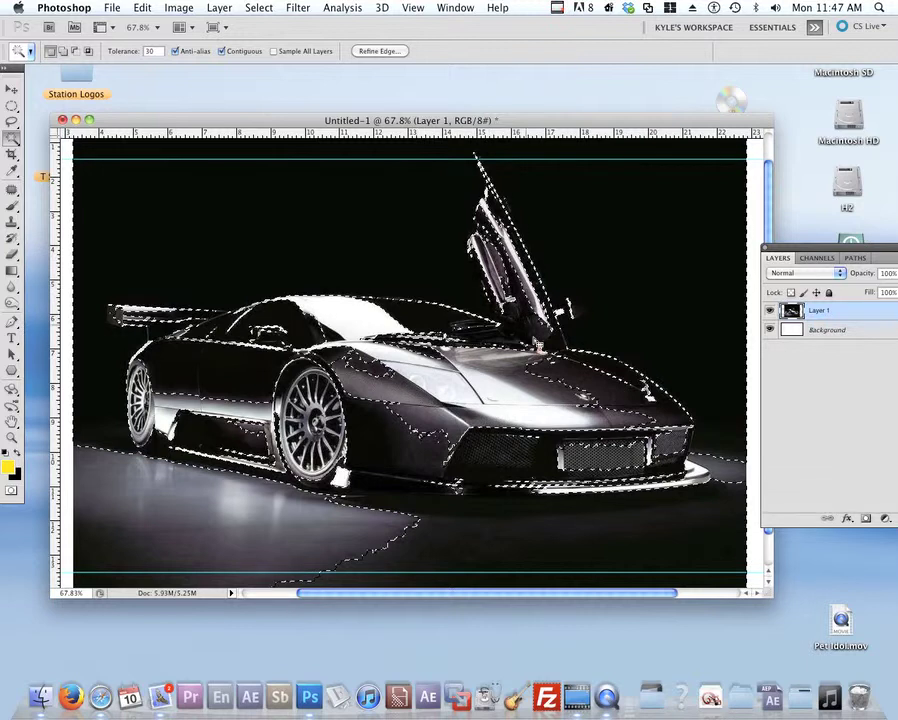
pyautogui.press('super+d')
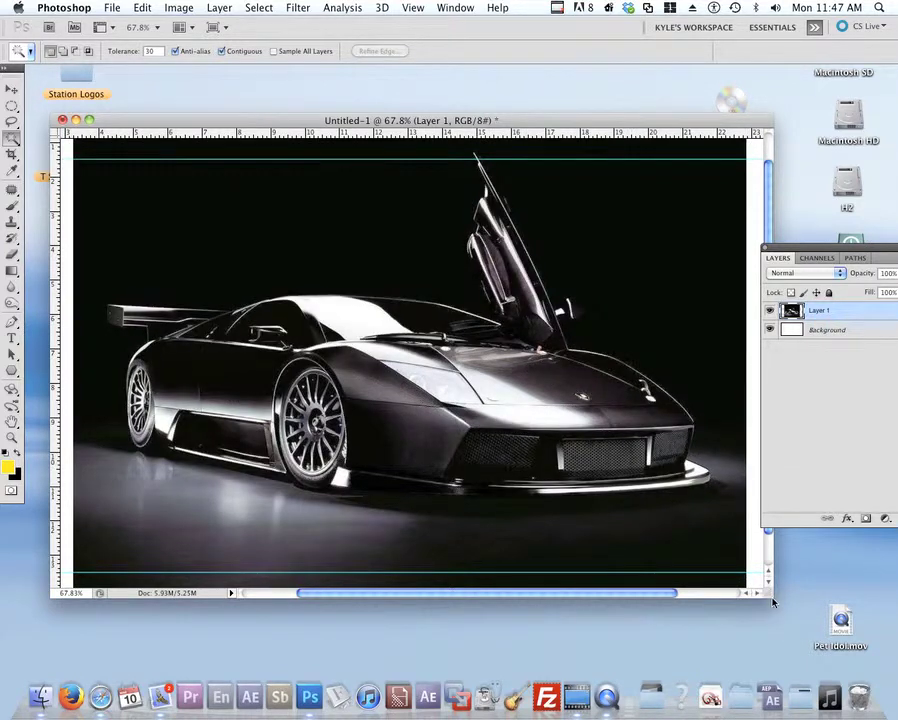
# Enlarge the document window and make a freehand Lasso selection of the upper part of the car's rear spoiler.
pyautogui.moveTo(762, 598); pyautogui.dragTo(798, 652)
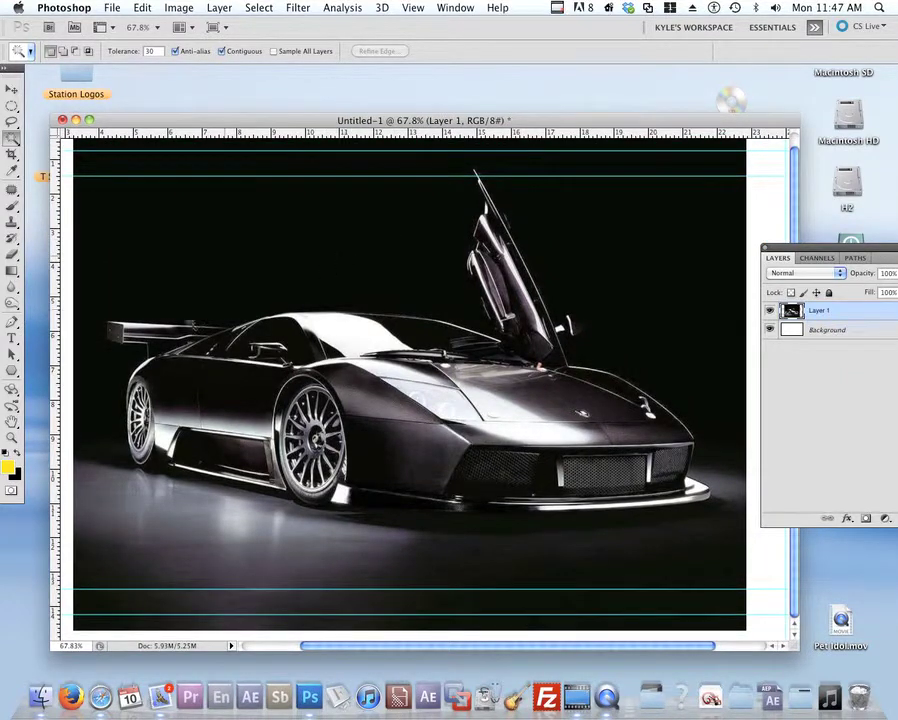
pyautogui.moveTo(113, 340)
pyautogui.mouseDown()
pyautogui.moveTo(164, 311)
pyautogui.moveTo(236, 304)
pyautogui.mouseUp()
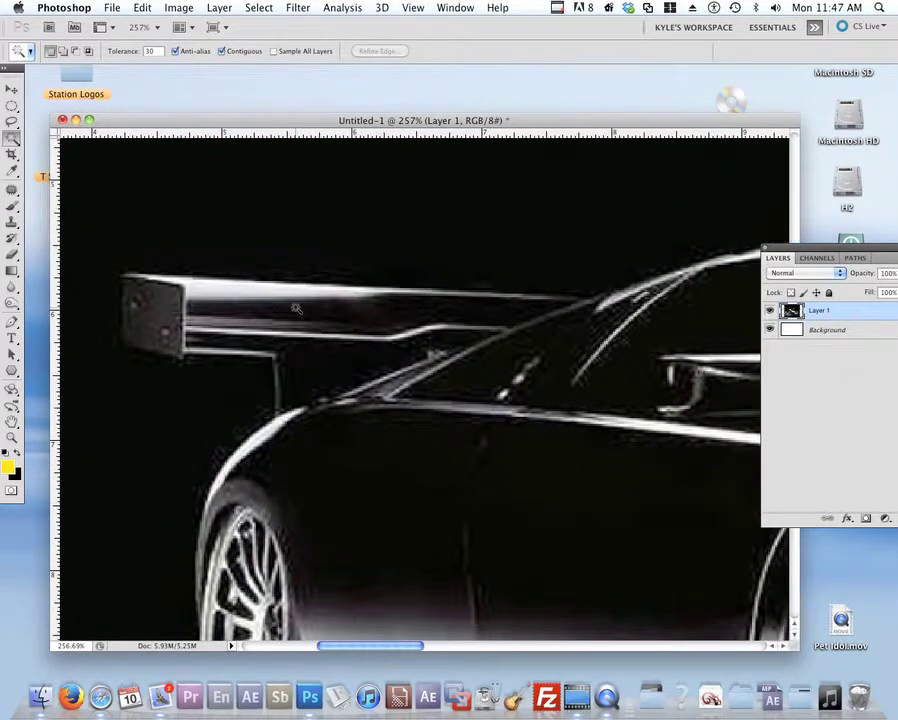
pyautogui.press('l')
pyautogui.moveTo(188, 338); pyautogui.dragTo(236, 323)
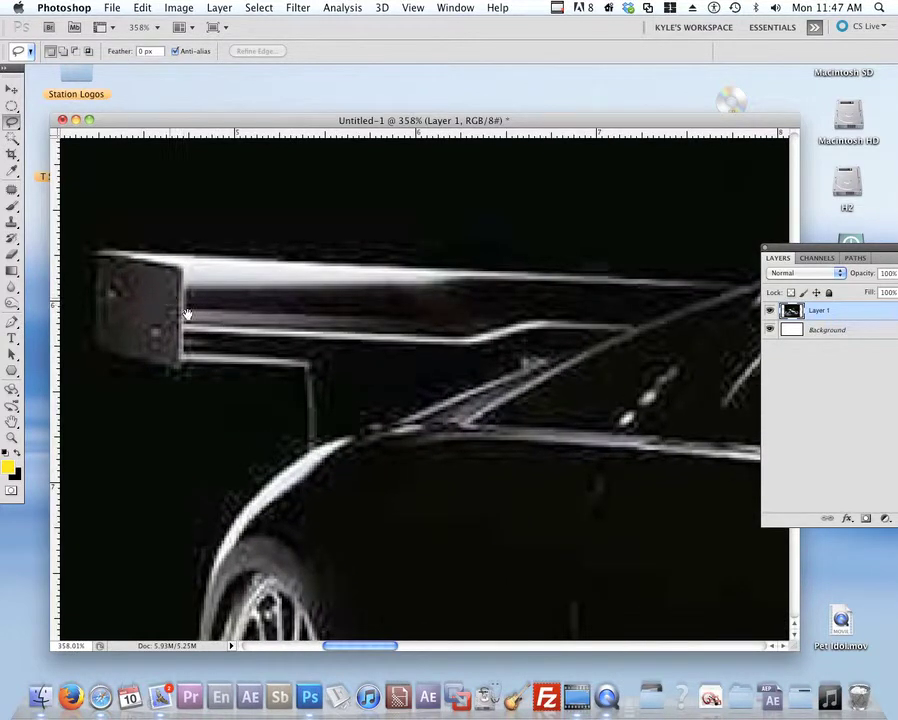
pyautogui.moveTo(170, 298); pyautogui.dragTo(328, 350)
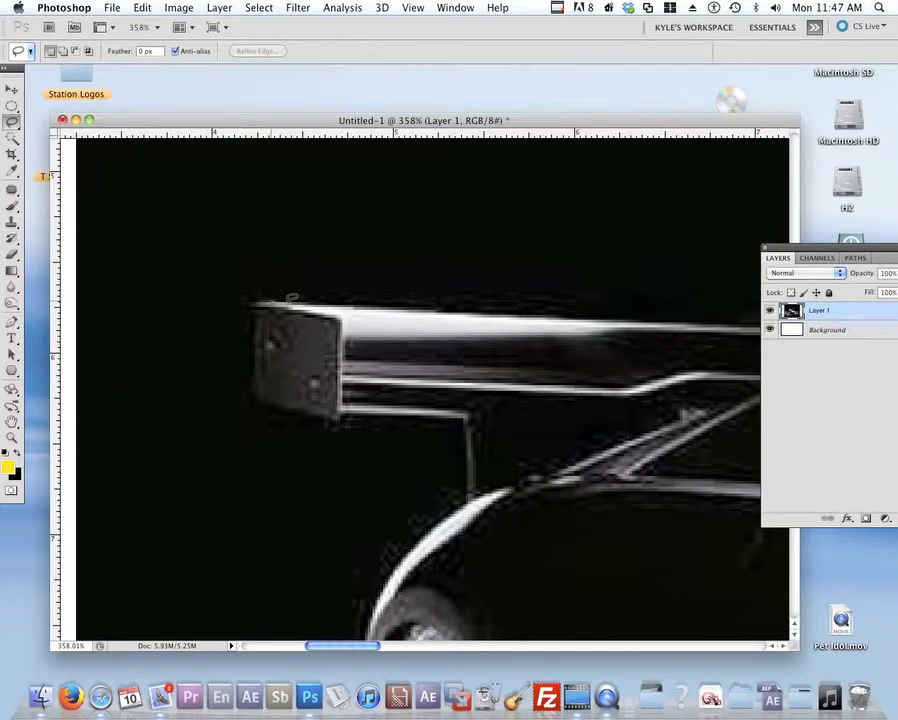
pyautogui.moveTo(427, 304)
pyautogui.mouseDown()
pyautogui.moveTo(457, 337)
pyautogui.moveTo(344, 377)
pyautogui.moveTo(302, 367)
pyautogui.moveTo(274, 304)
pyautogui.mouseUp()
pyautogui.moveTo(534, 355); pyautogui.dragTo(422, 371)
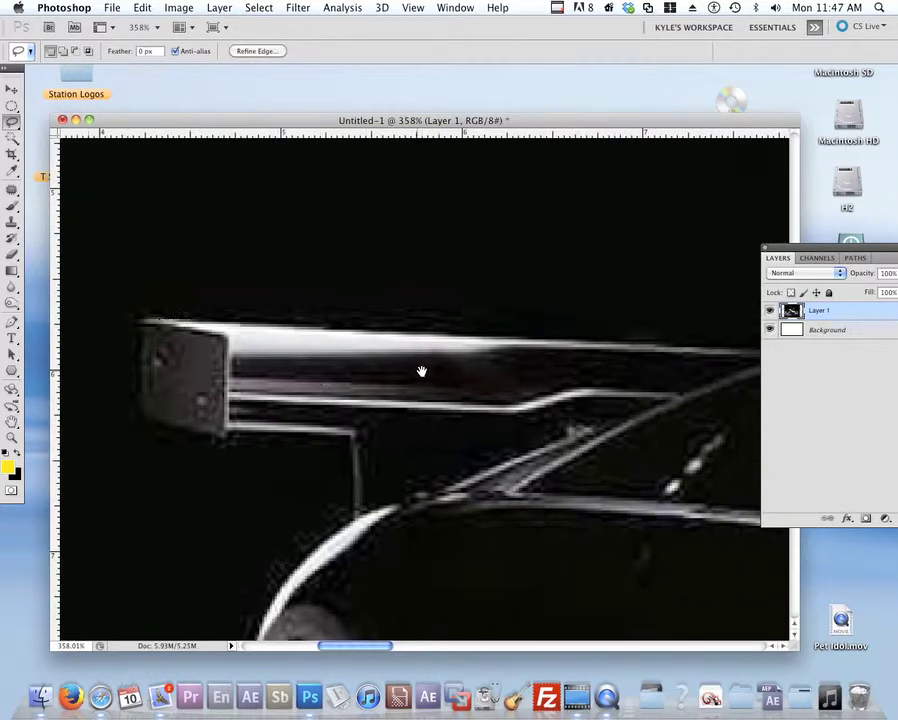
pyautogui.moveTo(450, 332)
pyautogui.mouseDown()
pyautogui.moveTo(427, 405)
pyautogui.moveTo(270, 400)
pyautogui.moveTo(228, 380)
pyautogui.mouseUp()
# Try outlining the upper edge of the rear spoiler's outer part with a freehand Lasso selection at high magnification.
pyautogui.moveTo(600, 446); pyautogui.dragTo(471, 453)
pyautogui.moveTo(208, 349); pyautogui.dragTo(275, 345)
pyautogui.moveTo(271, 358); pyautogui.dragTo(562, 399)
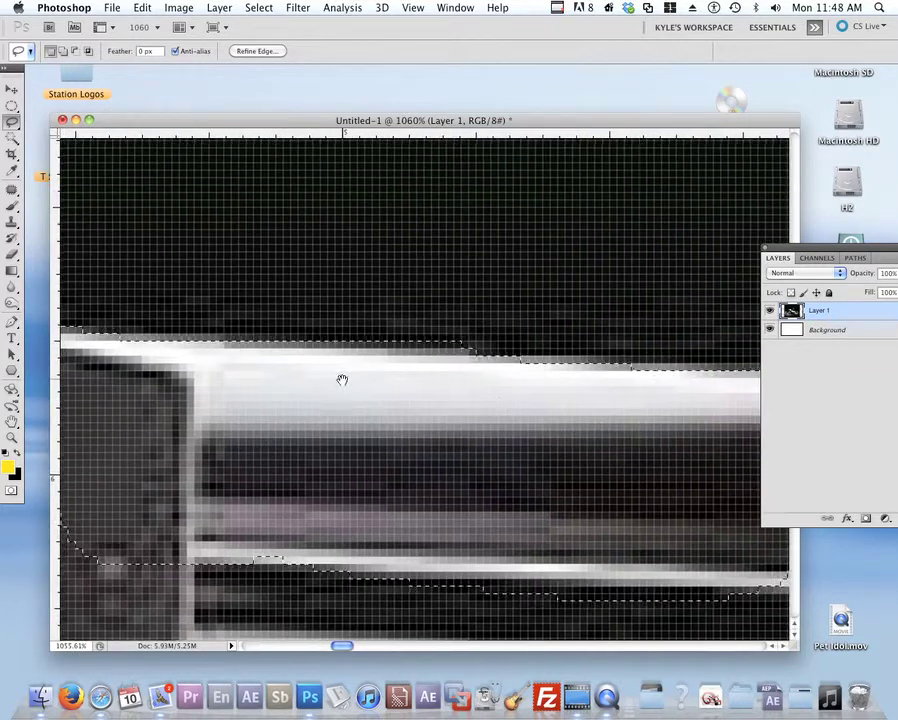
pyautogui.moveTo(343, 380); pyautogui.dragTo(500, 386)
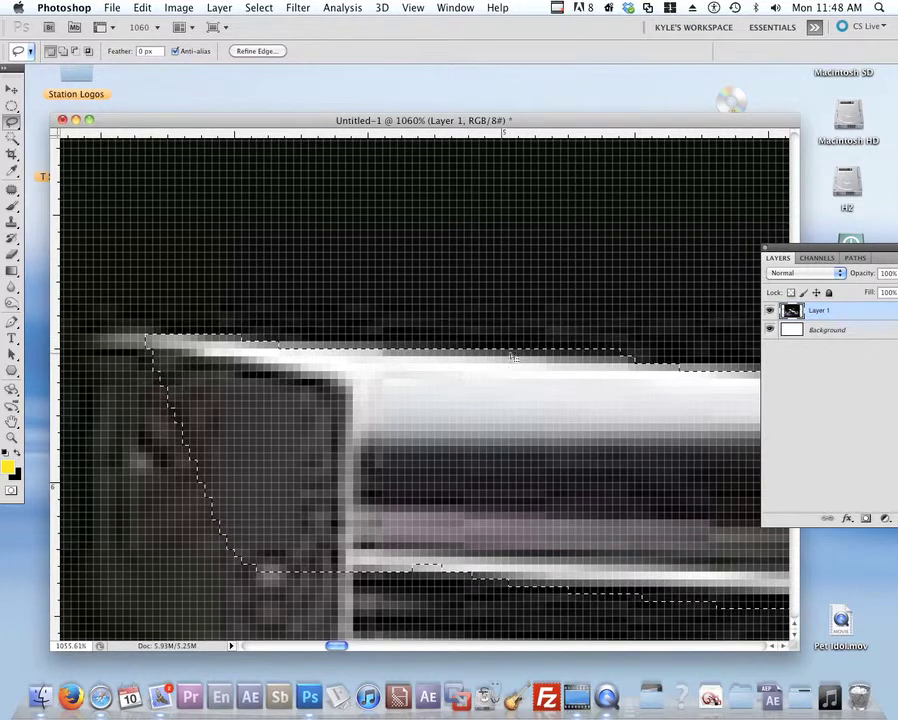
pyautogui.moveTo(638, 314); pyautogui.dragTo(467, 293)
pyautogui.moveTo(622, 311); pyautogui.dragTo(458, 303)
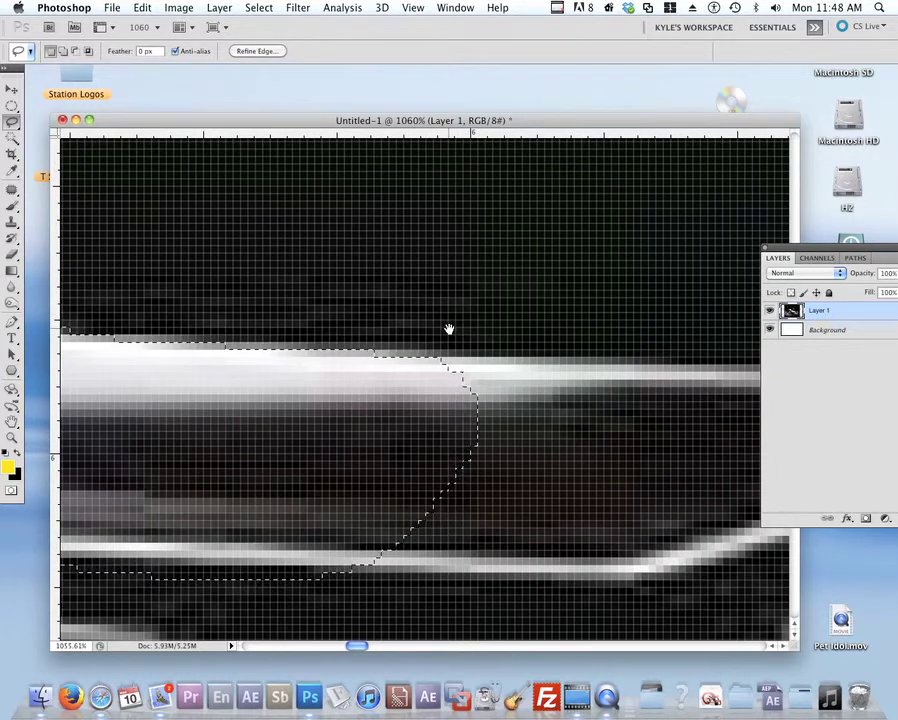
# Try adding further Lasso areas along the spoiler's upper edge towards the rear window, and clear the whole selection.
pyautogui.moveTo(420, 334)
pyautogui.mouseDown()
pyautogui.moveTo(398, 282)
pyautogui.moveTo(361, 311)
pyautogui.moveTo(402, 333)
pyautogui.moveTo(578, 338)
pyautogui.moveTo(427, 487)
pyautogui.moveTo(396, 462)
pyautogui.mouseUp()
pyautogui.hscroll(5, 310, 396)
pyautogui.moveTo(340, 333)
pyautogui.mouseDown()
pyautogui.moveTo(534, 307)
pyautogui.moveTo(556, 382)
pyautogui.moveTo(320, 450)
pyautogui.mouseUp()
pyautogui.moveTo(394, 322)
pyautogui.mouseDown()
pyautogui.moveTo(518, 325)
pyautogui.moveTo(418, 264)
pyautogui.mouseUp()
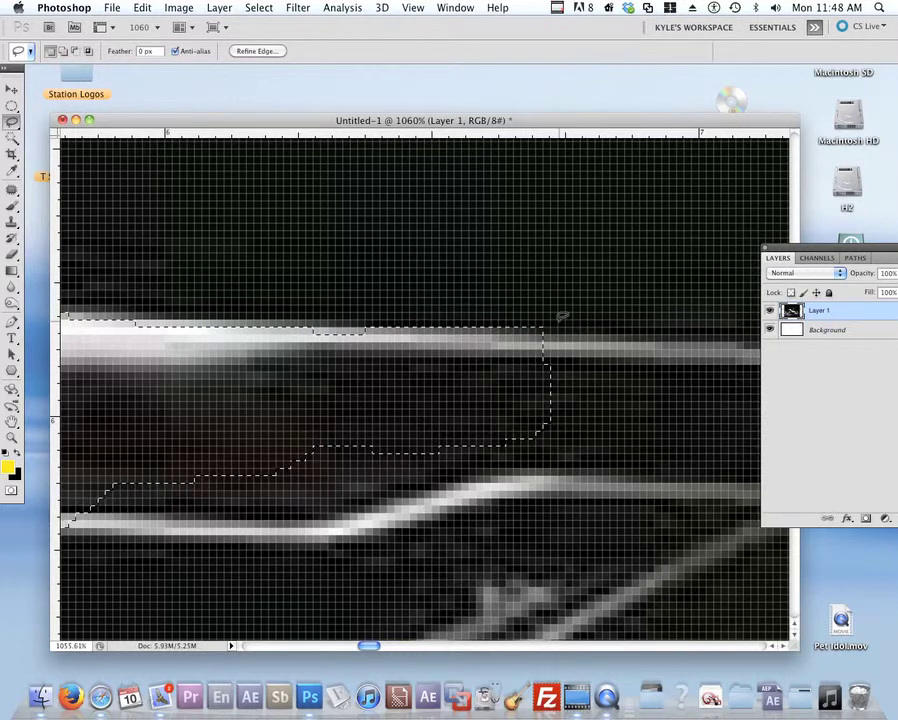
pyautogui.moveTo(510, 296)
pyautogui.mouseDown()
pyautogui.moveTo(387, 287)
pyautogui.moveTo(440, 330)
pyautogui.moveTo(645, 404)
pyautogui.moveTo(368, 415)
pyautogui.mouseUp()
pyautogui.moveTo(555, 369)
pyautogui.mouseDown()
pyautogui.moveTo(318, 401)
pyautogui.moveTo(289, 395)
pyautogui.mouseUp()
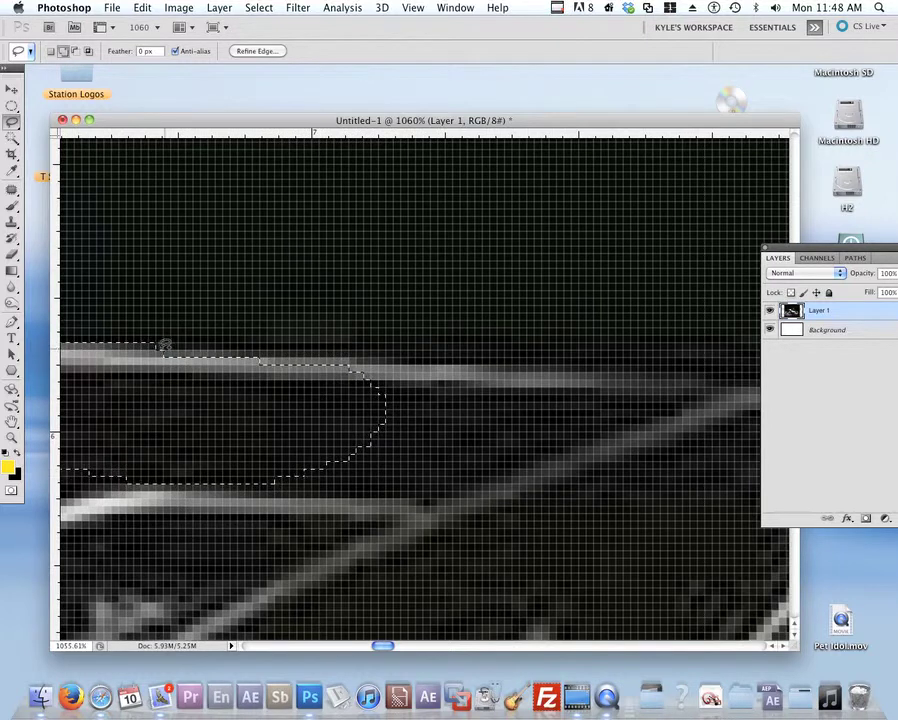
pyautogui.moveTo(366, 358)
pyautogui.mouseDown()
pyautogui.moveTo(495, 398)
pyautogui.moveTo(223, 481)
pyautogui.moveTo(680, 448)
pyautogui.mouseUp()
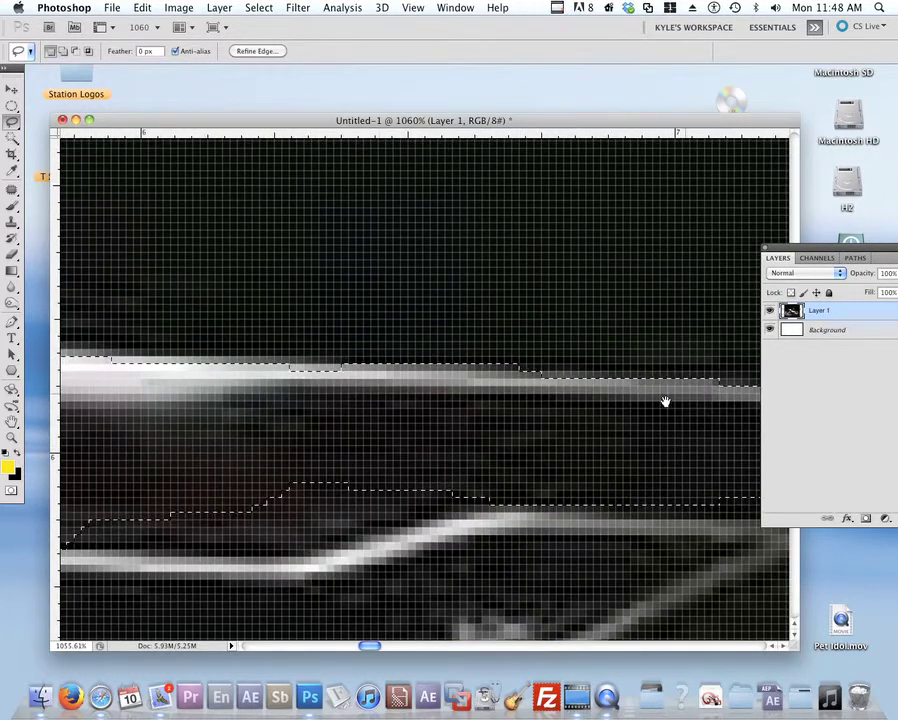
pyautogui.moveTo(443, 428); pyautogui.dragTo(344, 432)
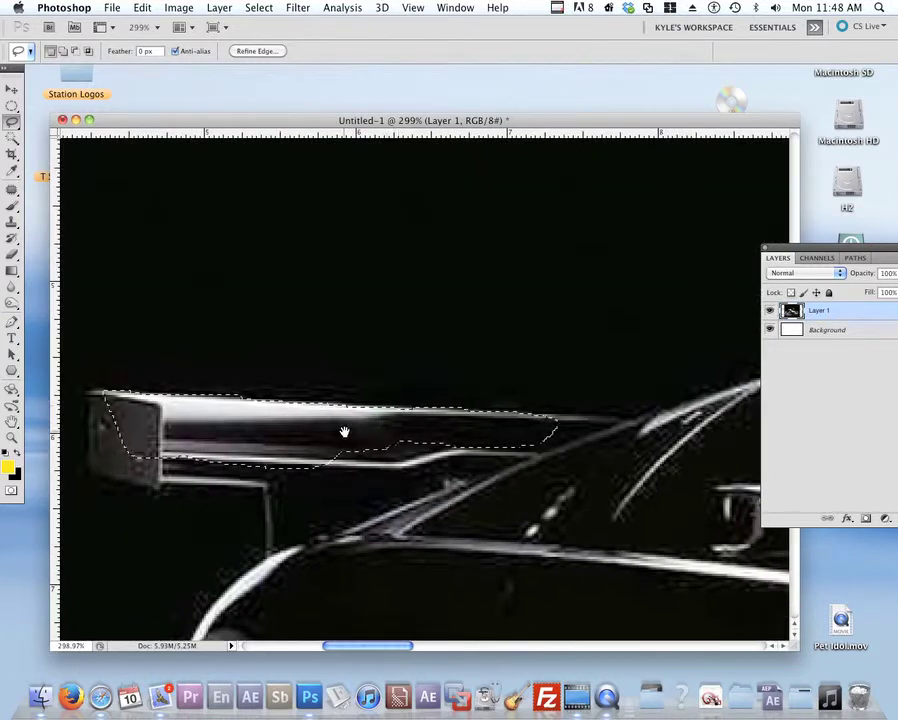
pyautogui.moveTo(440, 390); pyautogui.dragTo(498, 296)
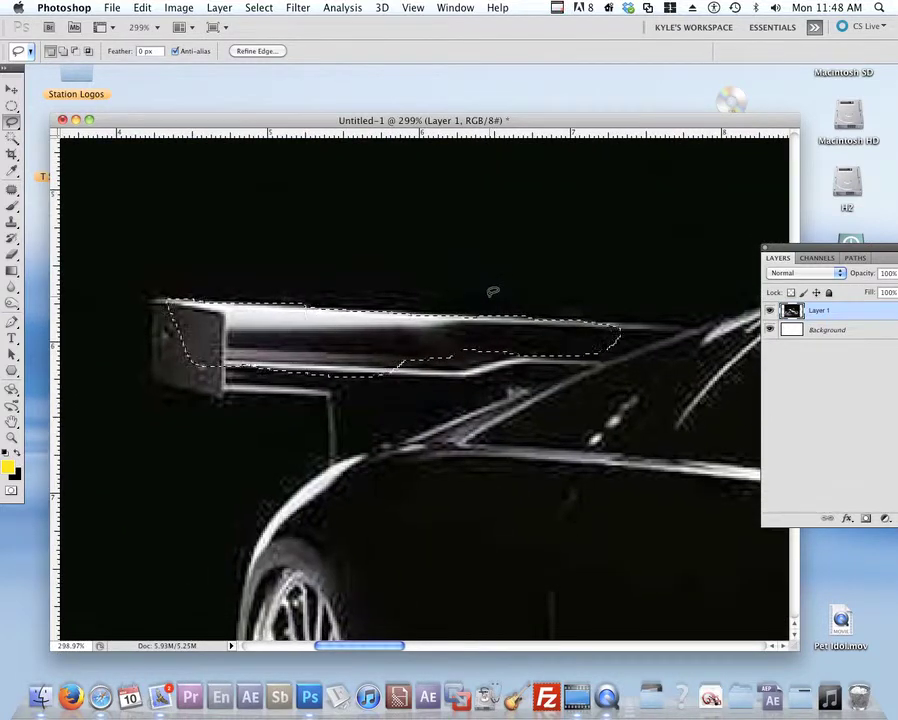
pyautogui.press('super+d')
# Move the document window higher, close beneath the tool options.
pyautogui.moveTo(229, 279); pyautogui.dragTo(301, 252)
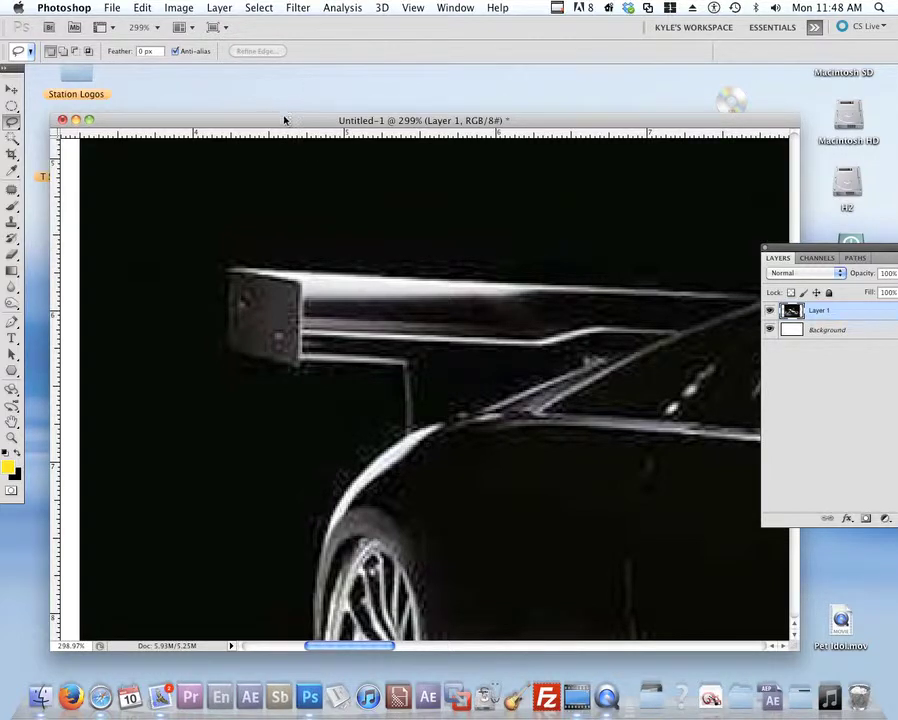
pyautogui.moveTo(285, 121); pyautogui.dragTo(287, 110)
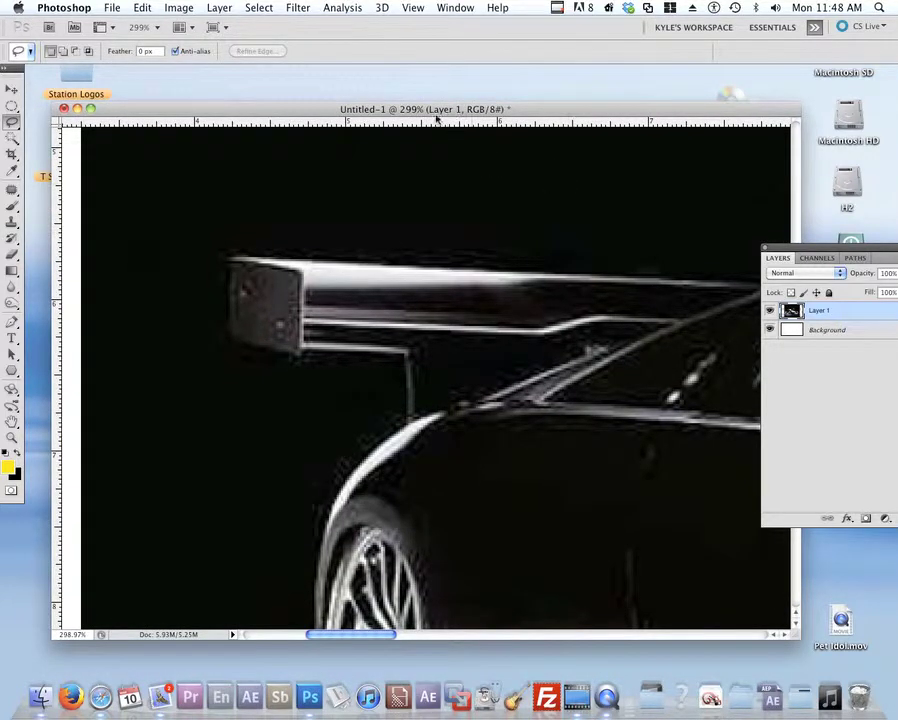
pyautogui.moveTo(426, 114); pyautogui.dragTo(424, 96)
# Switch to the Pen tool, show its tool variants, and float the Tools panel along the edge of the document window.
pyautogui.press('p')
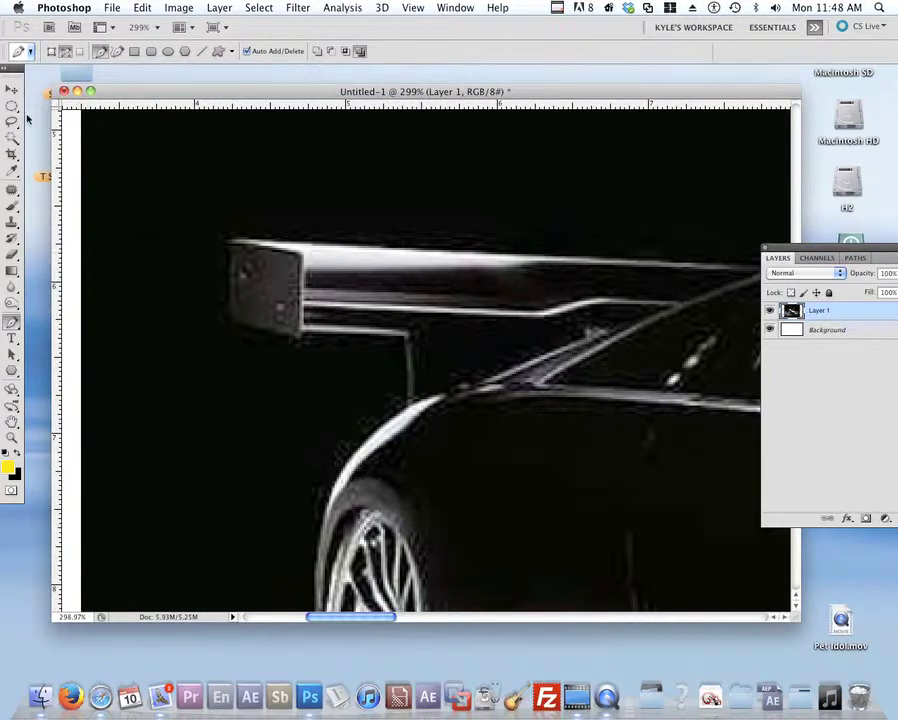
pyautogui.moveTo(24, 72); pyautogui.dragTo(335, 123)
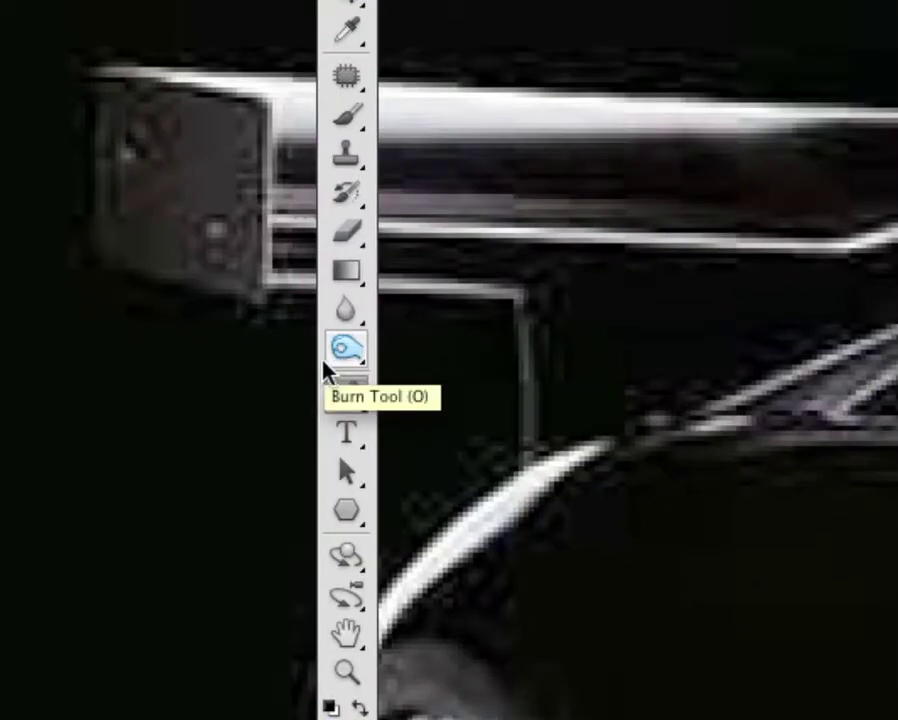
pyautogui.click(359, 406)
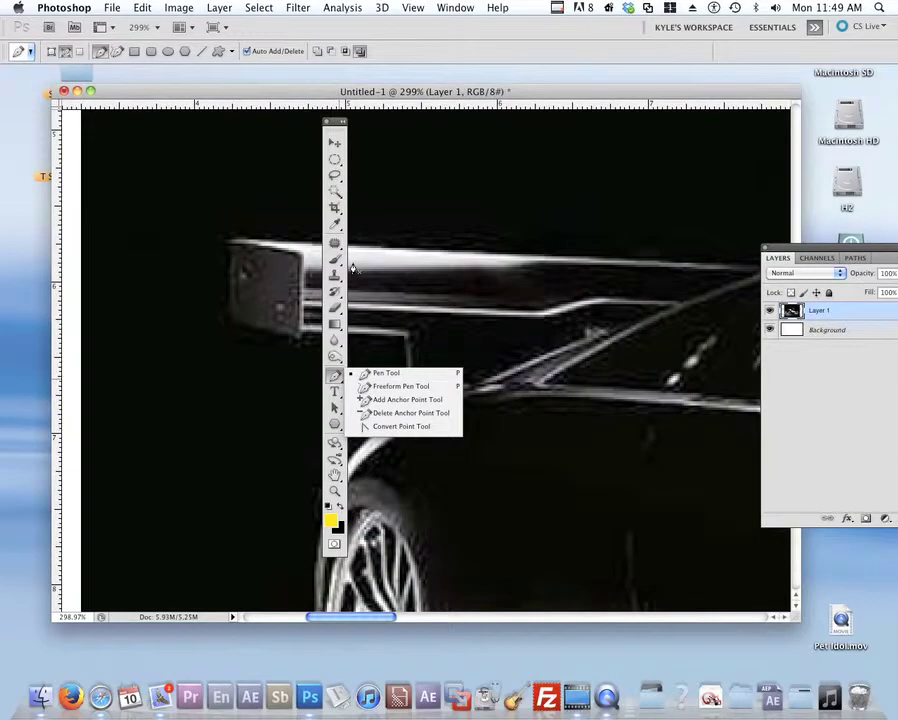
pyautogui.moveTo(334, 127); pyautogui.dragTo(54, 153)
# Start a Pen path at the corner of the spoiler's lower edge and vertical strut, aligning the anchor's handles with those edges.
pyautogui.moveTo(386, 330); pyautogui.dragTo(416, 303)
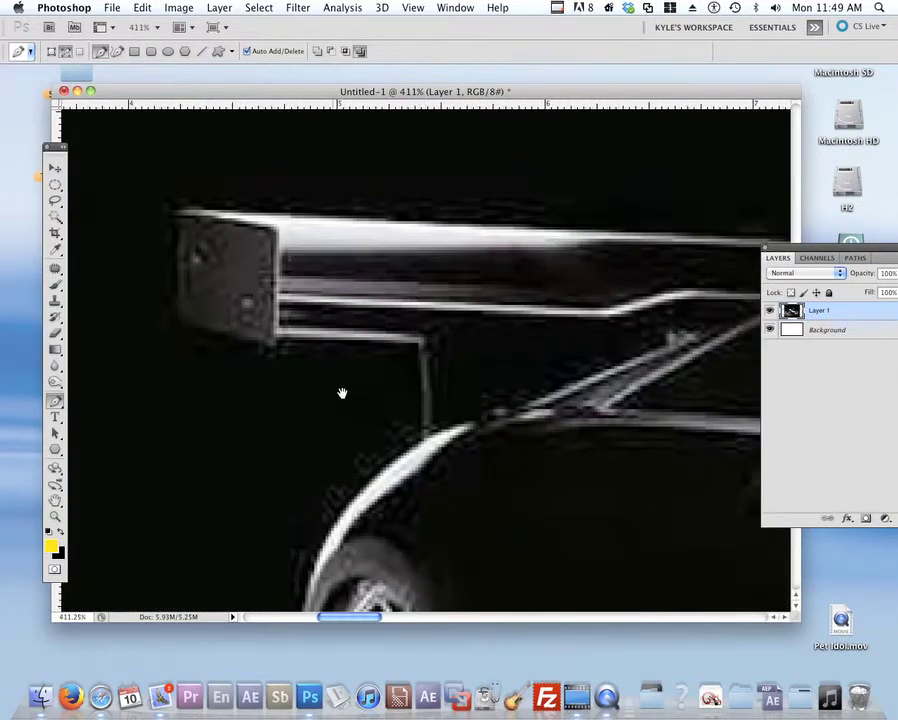
pyautogui.moveTo(333, 397); pyautogui.dragTo(379, 399)
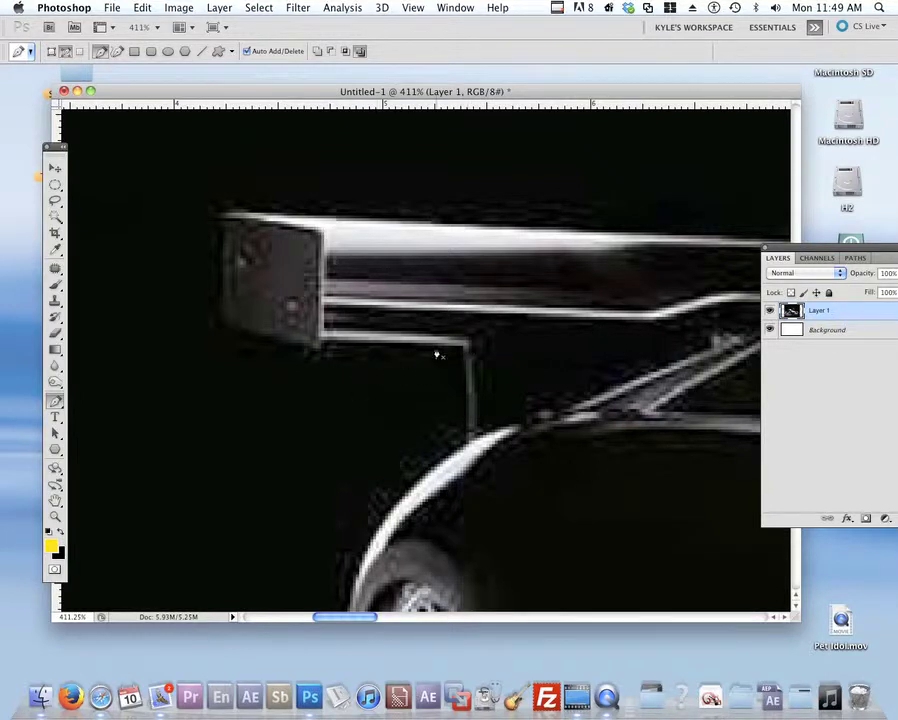
pyautogui.moveTo(465, 360)
pyautogui.mouseDown()
pyautogui.moveTo(464, 370)
pyautogui.moveTo(480, 372)
pyautogui.moveTo(516, 340)
pyautogui.moveTo(463, 300)
pyautogui.moveTo(419, 323)
pyautogui.moveTo(425, 377)
pyautogui.moveTo(473, 381)
pyautogui.moveTo(505, 355)
pyautogui.moveTo(431, 377)
pyautogui.moveTo(525, 347)
pyautogui.moveTo(441, 393)
pyautogui.moveTo(408, 381)
pyautogui.moveTo(517, 353)
pyautogui.moveTo(445, 373)
pyautogui.moveTo(503, 345)
pyautogui.moveTo(480, 364)
pyautogui.moveTo(465, 361)
pyautogui.mouseUp()
pyautogui.press('super+z')
pyautogui.moveTo(465, 371); pyautogui.dragTo(473, 443)
pyautogui.keyDown('alt'); pyautogui.click(466, 341); pyautogui.keyUp('alt')
pyautogui.moveTo(466, 344); pyautogui.dragTo(524, 349)
pyautogui.moveTo(524, 349); pyautogui.dragTo(470, 431)
pyautogui.moveTo(501, 394); pyautogui.dragTo(534, 298)
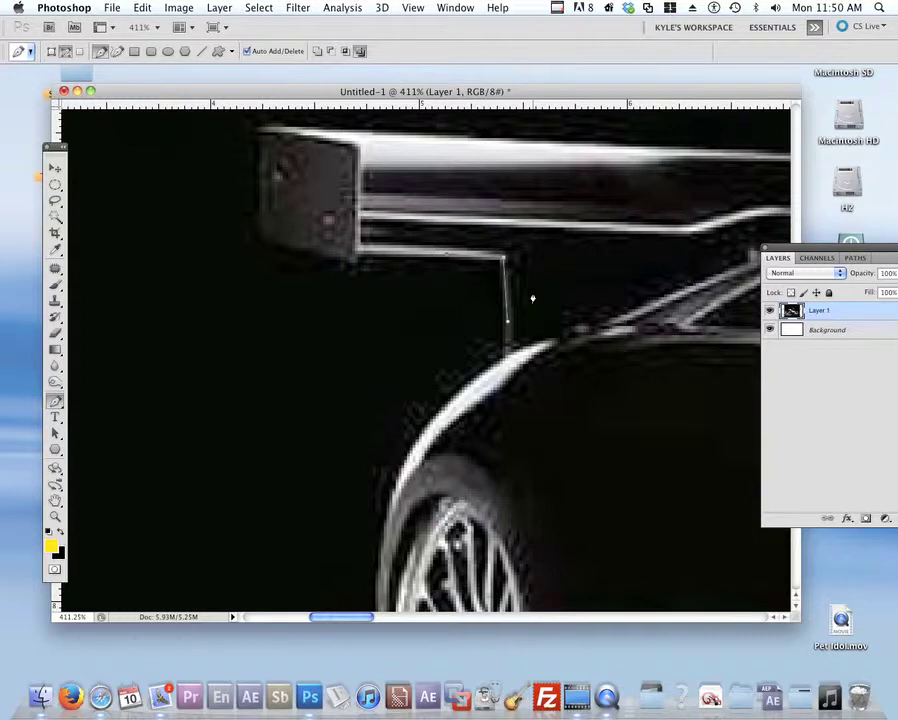
pyautogui.moveTo(540, 291); pyautogui.dragTo(495, 410)
pyautogui.moveTo(430, 374); pyautogui.dragTo(444, 376)
pyautogui.moveTo(486, 418); pyautogui.dragTo(475, 319)
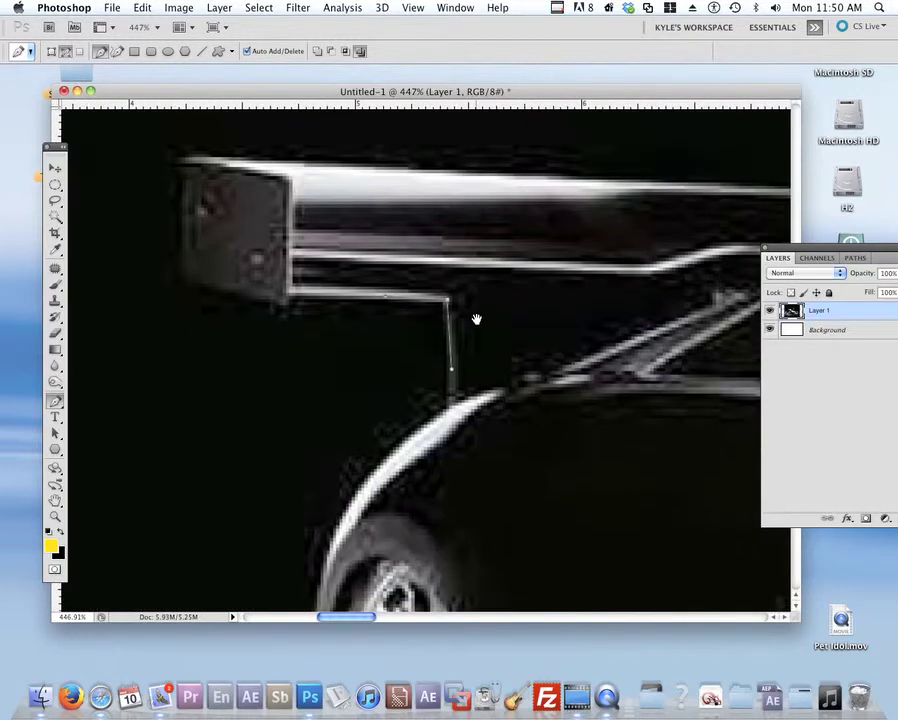
pyautogui.moveTo(465, 384); pyautogui.dragTo(514, 284)
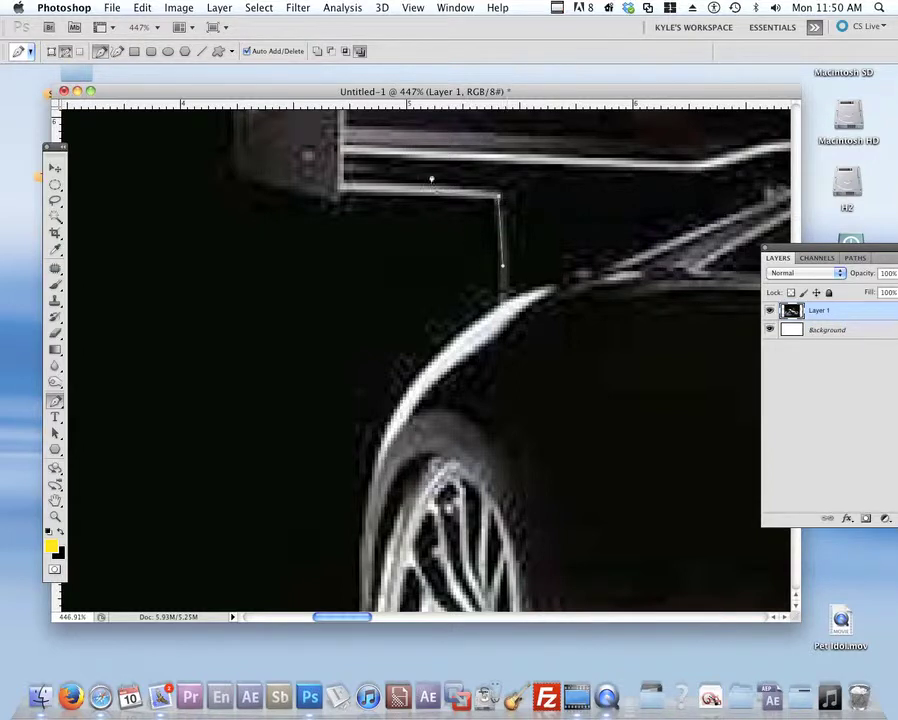
# Try drawing a closed curved path from the strut corner past the rear window's base and around the spoiler, and undo the last anchor change.
pyautogui.keyDown('alt'); pyautogui.click(501, 197); pyautogui.keyUp('alt')
pyautogui.moveTo(499, 199); pyautogui.dragTo(523, 258)
pyautogui.click(615, 267)
pyautogui.moveTo(622, 260); pyautogui.dragTo(624, 254)
pyautogui.moveTo(545, 130); pyautogui.dragTo(469, 124)
pyautogui.moveTo(324, 123); pyautogui.dragTo(324, 139)
pyautogui.moveTo(299, 181); pyautogui.dragTo(394, 194)
pyautogui.click(500, 200)
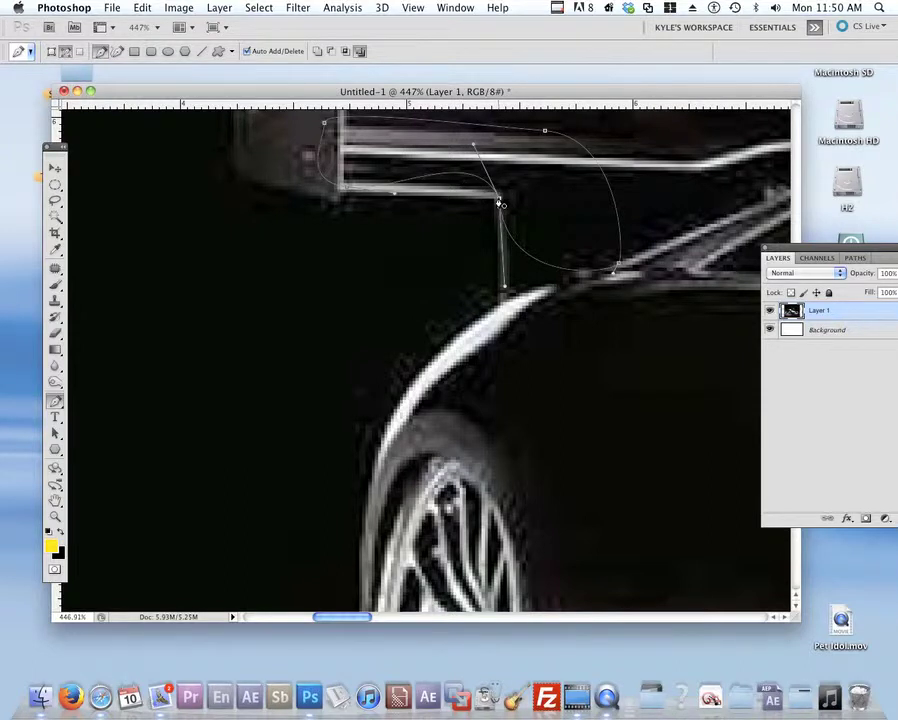
pyautogui.keyDown('alt'); pyautogui.click(499, 198); pyautogui.keyUp('alt')
pyautogui.press('super+z')
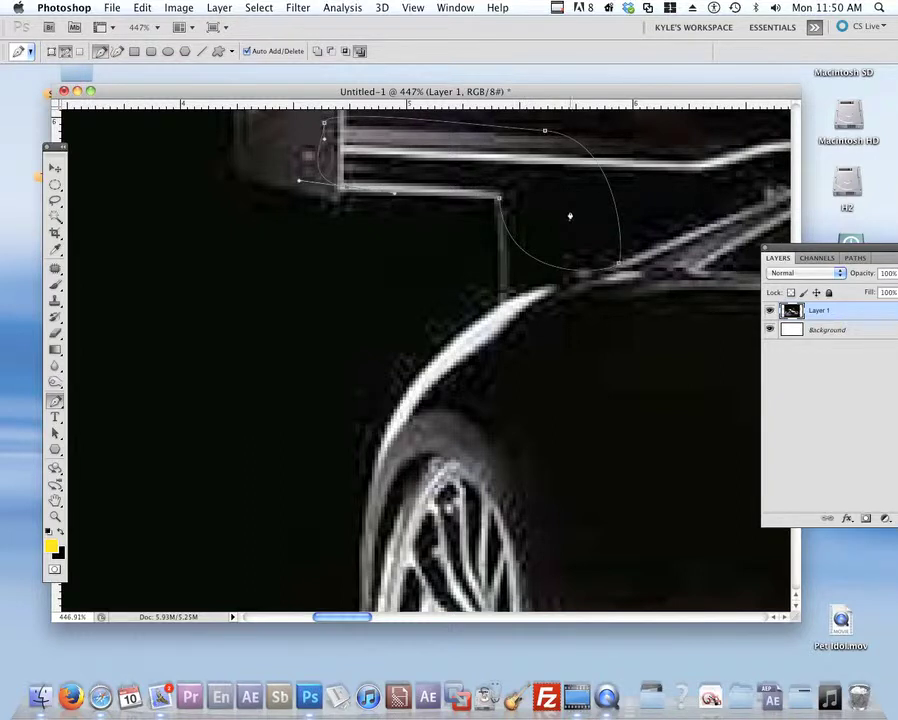
# Delete the work path and close the Channels panel after separating it from the Layers and Paths group.
pyautogui.click(855, 260)
pyautogui.press('Delete')
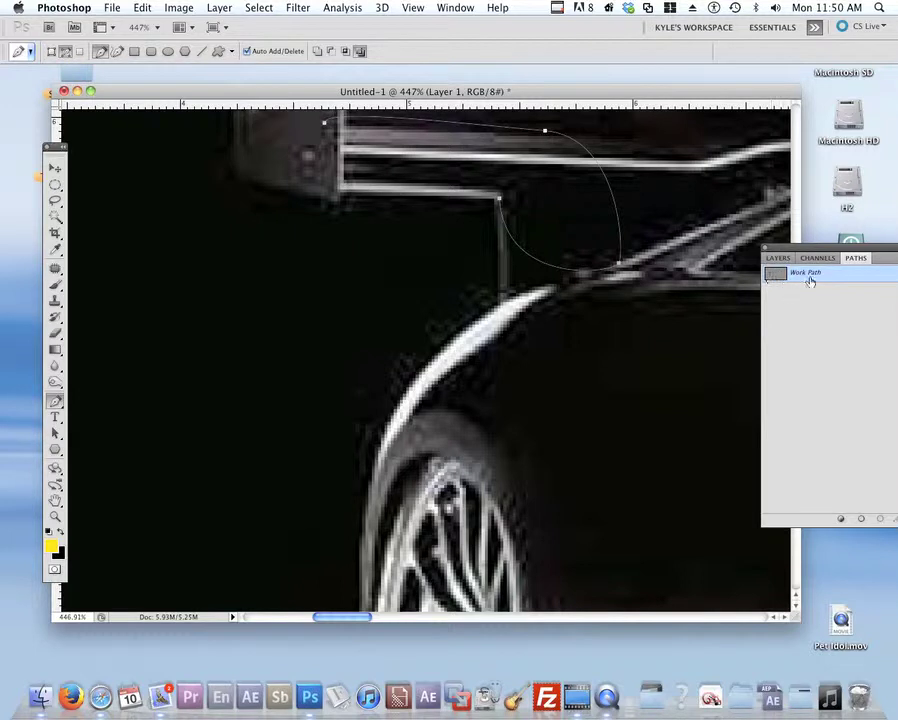
pyautogui.moveTo(822, 258); pyautogui.dragTo(692, 241)
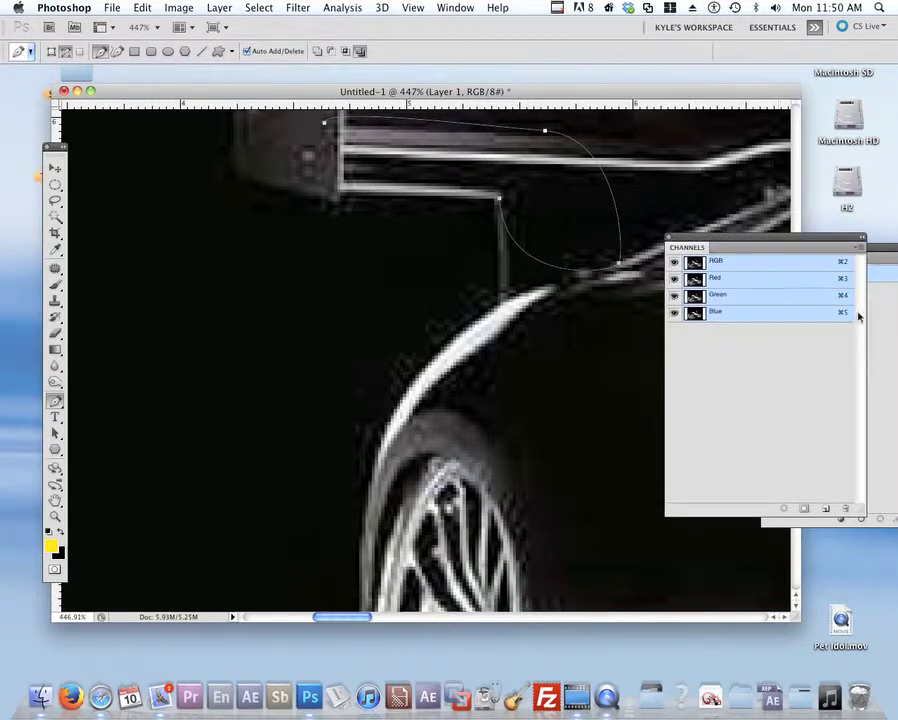
pyautogui.click(894, 338)
pyautogui.click(843, 280)
pyautogui.press('Delete')
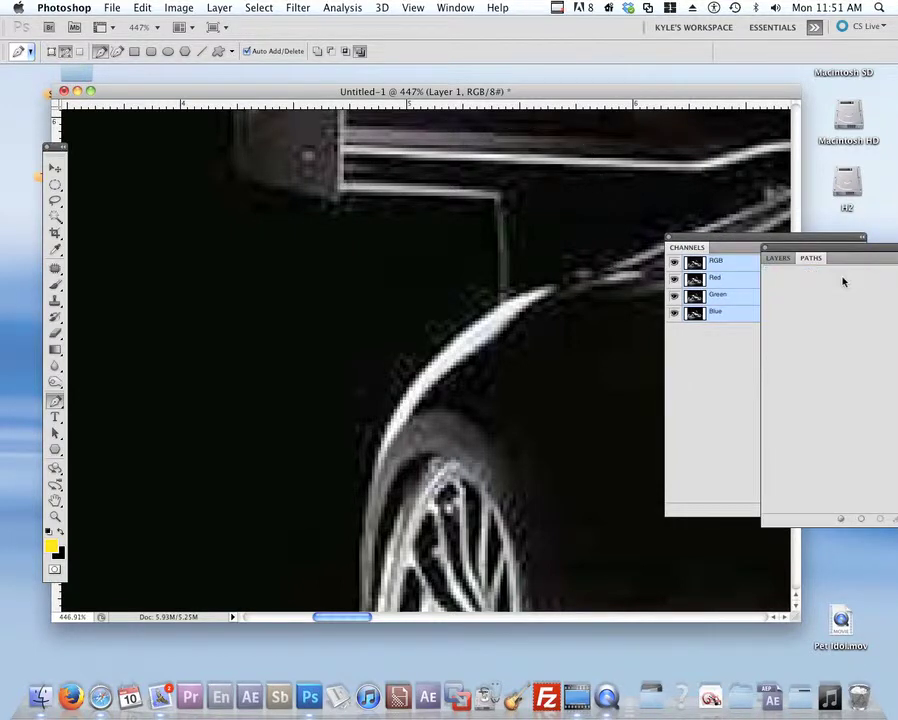
pyautogui.click(668, 242)
pyautogui.click(668, 239)
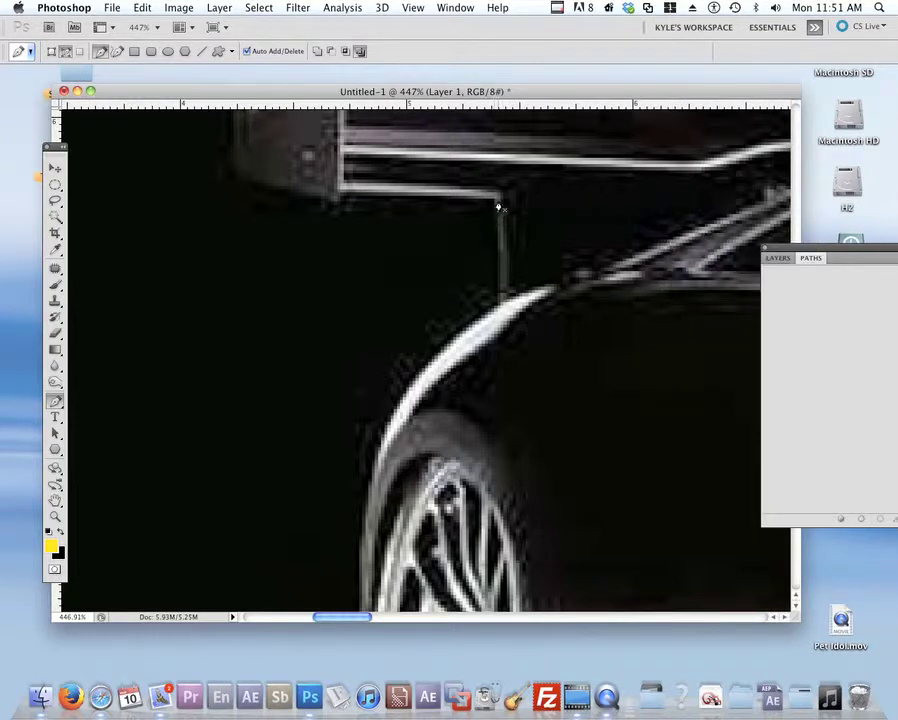
# Start a new Pen path with an anchor at the corner of the spoiler's lower edge and strut, pulling its handle down the strut.
pyautogui.click(483, 165)
pyautogui.press('super+z')
pyautogui.moveTo(499, 226); pyautogui.dragTo(497, 214)
pyautogui.moveTo(498, 221); pyautogui.dragTo(499, 255)
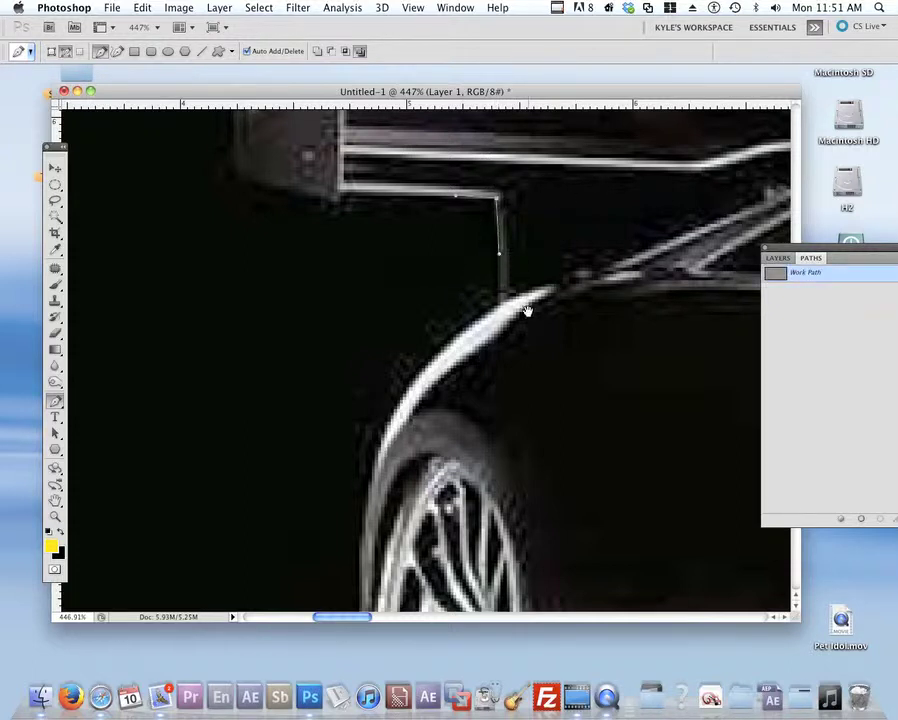
pyautogui.moveTo(528, 311); pyautogui.dragTo(554, 261)
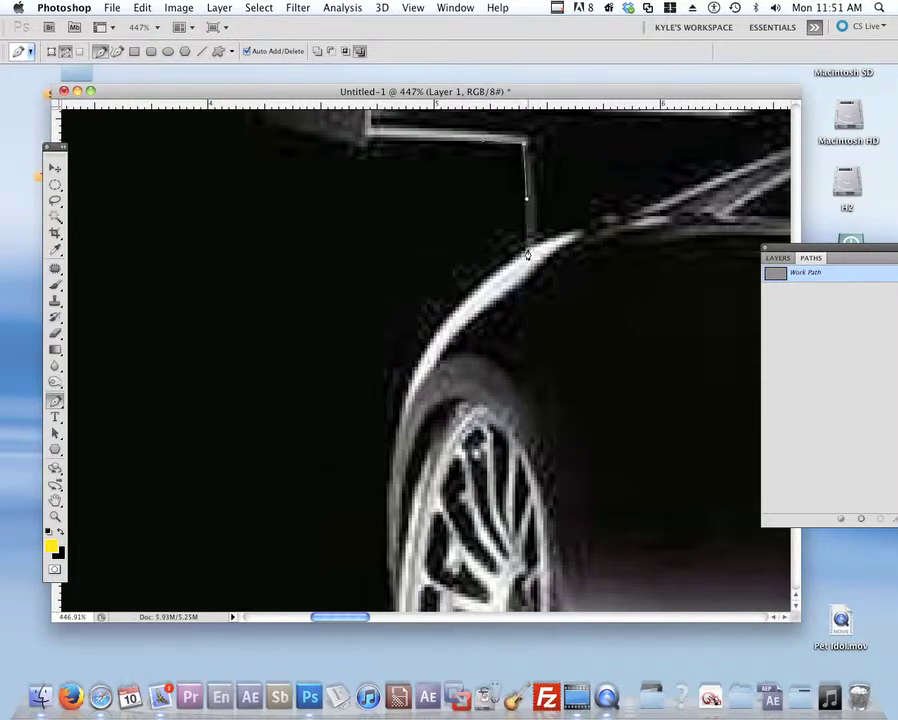
# Add a second anchor where the strut meets the rear fender, adjusting its handles so the segment follows the strut.
pyautogui.moveTo(526, 251); pyautogui.dragTo(502, 260)
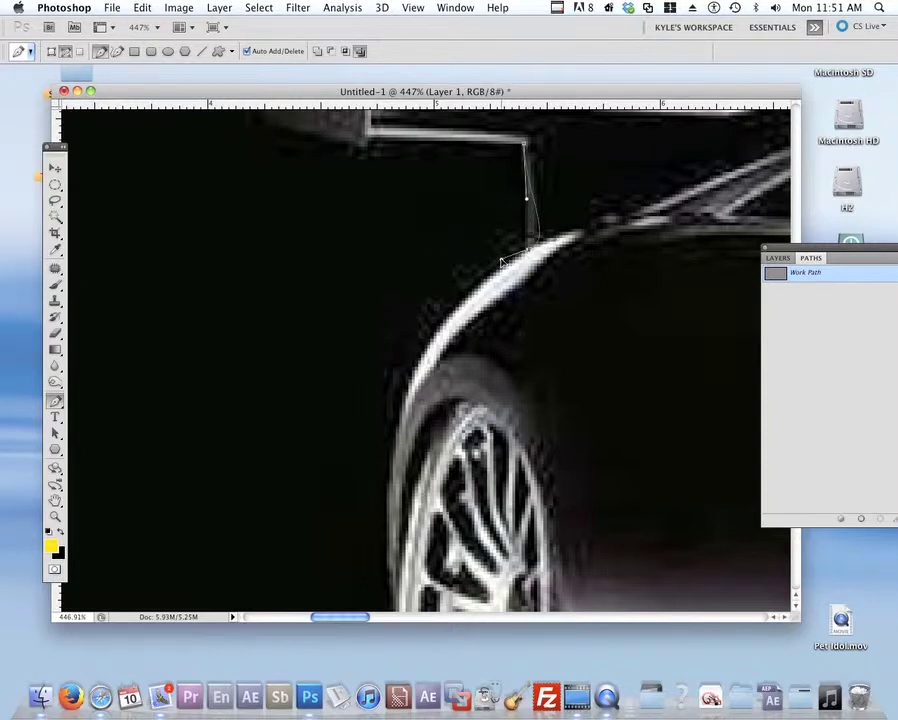
pyautogui.press('super+z')
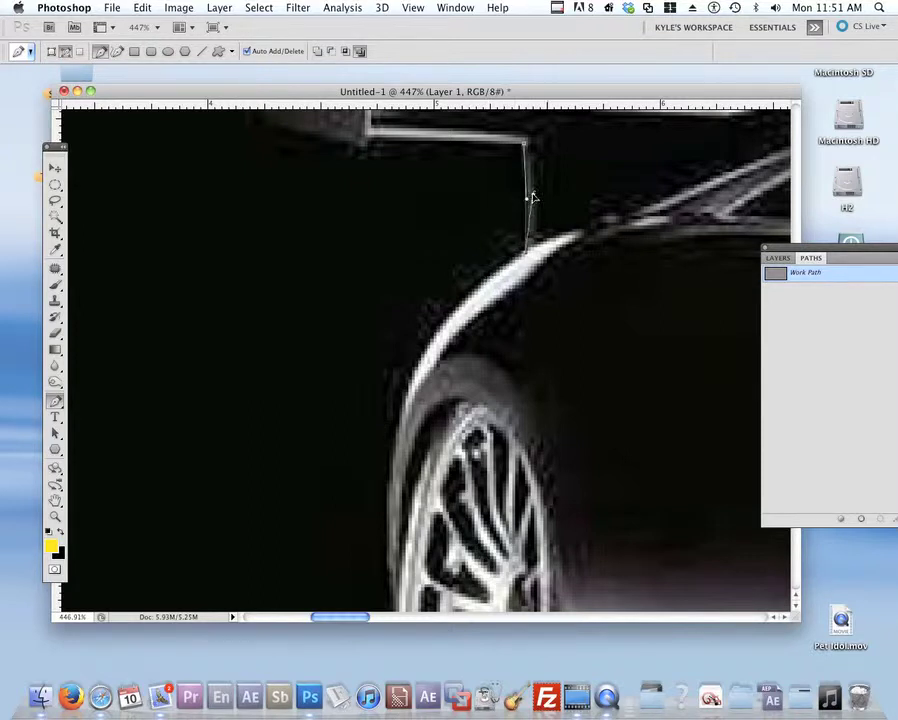
pyautogui.moveTo(523, 256); pyautogui.dragTo(522, 300)
pyautogui.moveTo(523, 300)
pyautogui.mouseDown()
pyautogui.moveTo(544, 313)
pyautogui.moveTo(442, 293)
pyautogui.moveTo(556, 311)
pyautogui.moveTo(528, 262)
pyautogui.moveTo(522, 316)
pyautogui.mouseUp()
pyautogui.moveTo(518, 388); pyautogui.dragTo(499, 357)
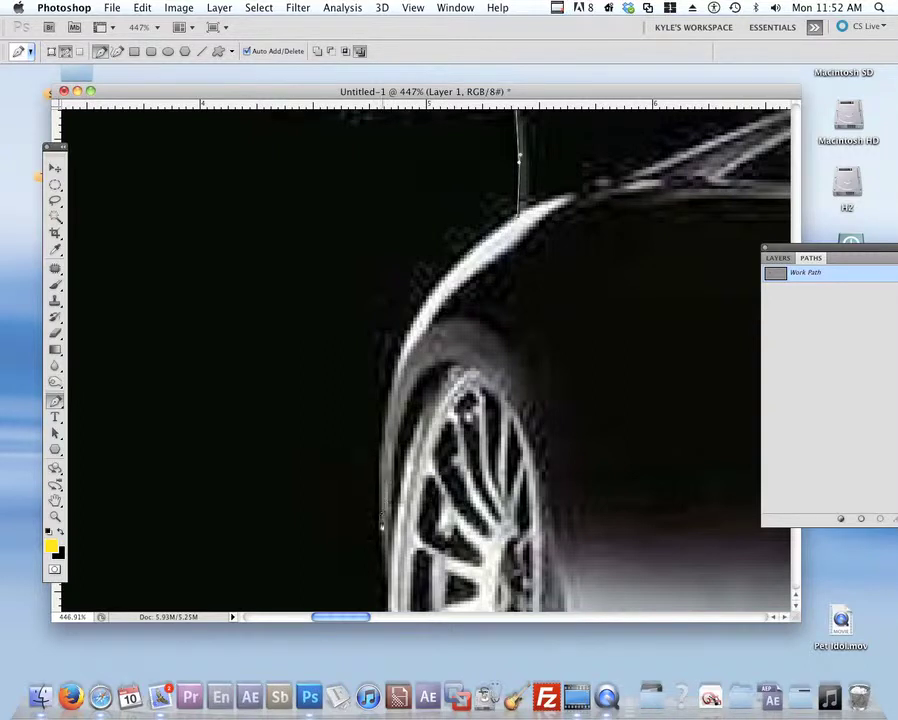
# Try tracing the rear tyre's outer edge with two more curved anchors, and revert the history to the anchor at the fender.
pyautogui.moveTo(498, 470); pyautogui.dragTo(558, 433)
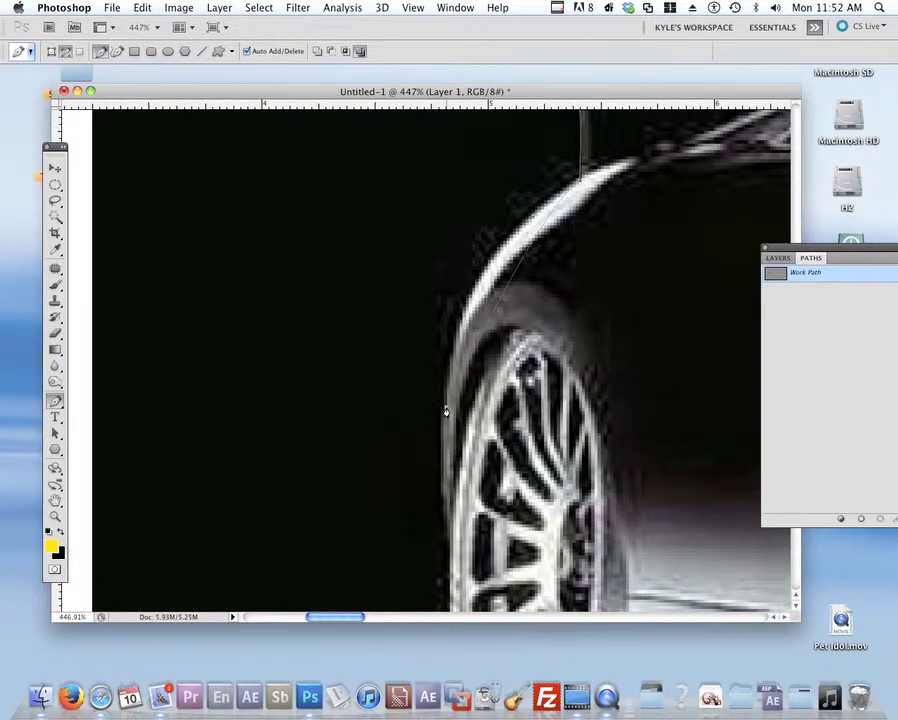
pyautogui.moveTo(446, 408); pyautogui.dragTo(447, 541)
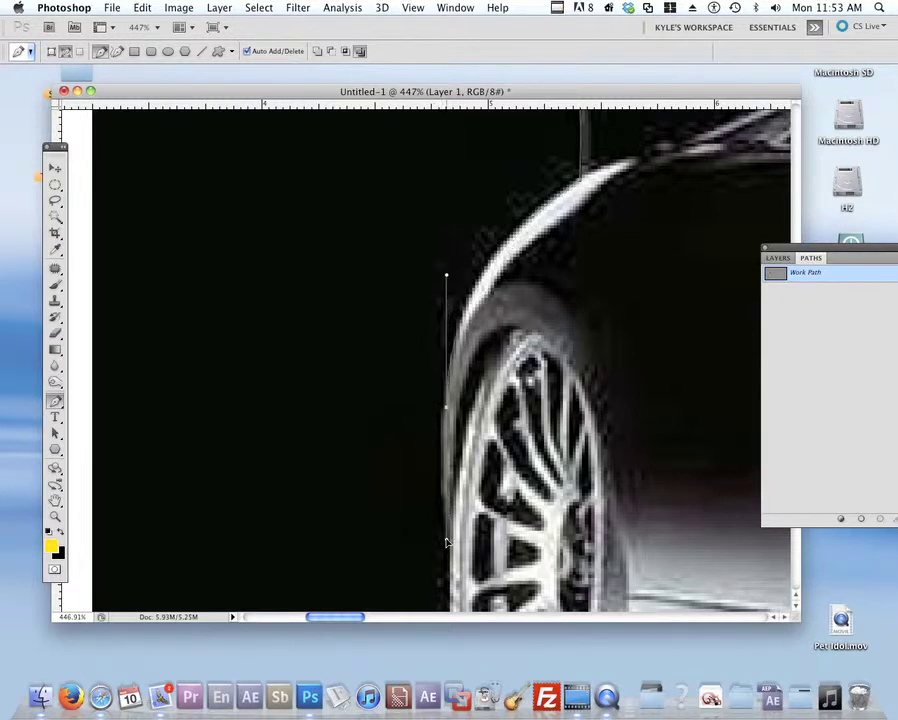
pyautogui.moveTo(447, 541); pyautogui.dragTo(443, 460)
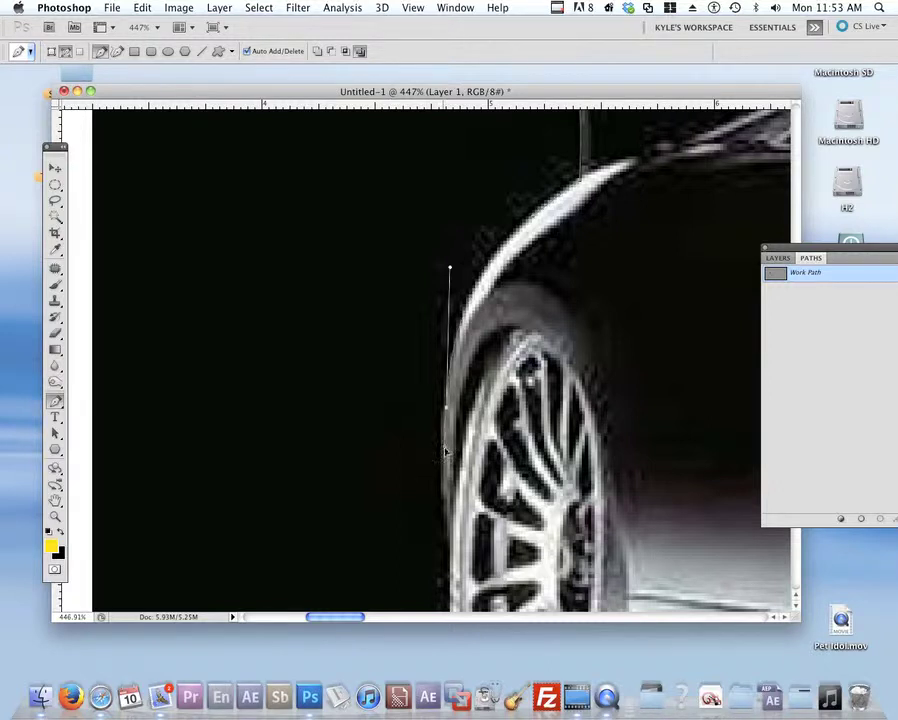
pyautogui.click(451, 519)
pyautogui.moveTo(451, 519); pyautogui.dragTo(458, 530)
pyautogui.moveTo(460, 533); pyautogui.dragTo(464, 399)
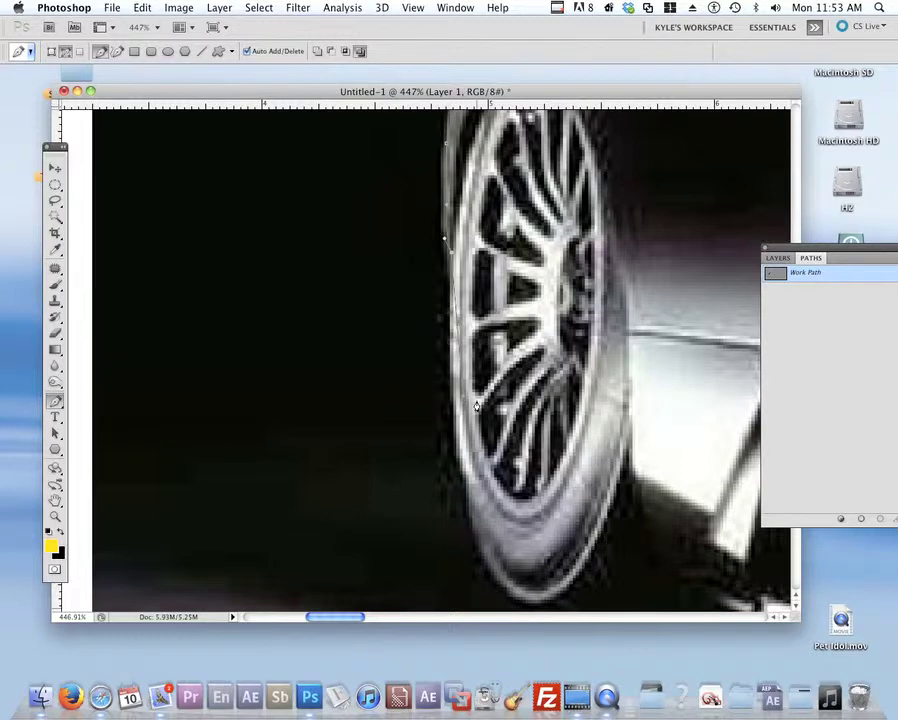
pyautogui.moveTo(445, 240); pyautogui.dragTo(494, 242)
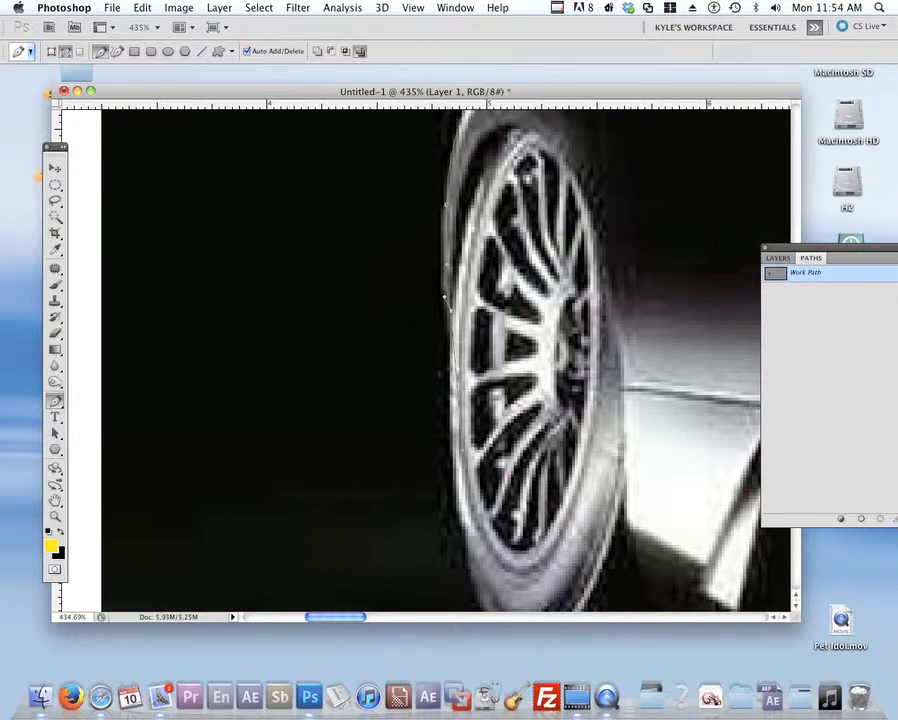
pyautogui.moveTo(856, 188); pyautogui.dragTo(746, 144)
pyautogui.click(752, 380)
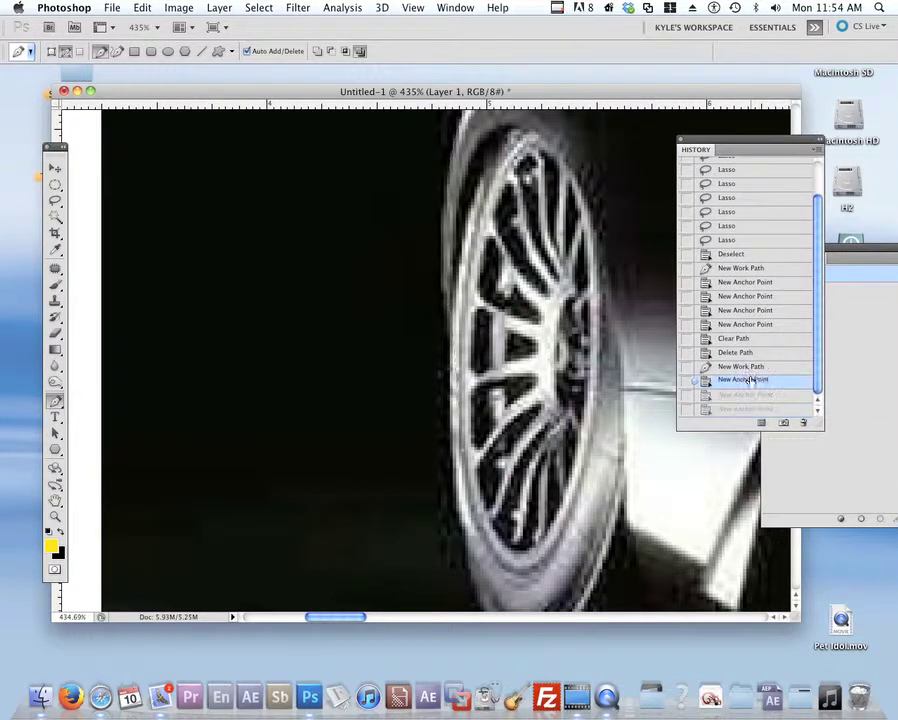
# Restore the anchor on the rear tyre's outer edge from history, extend its handle downward, and add a curved anchor just below the tyre.
pyautogui.scroll(5, 540, 344)
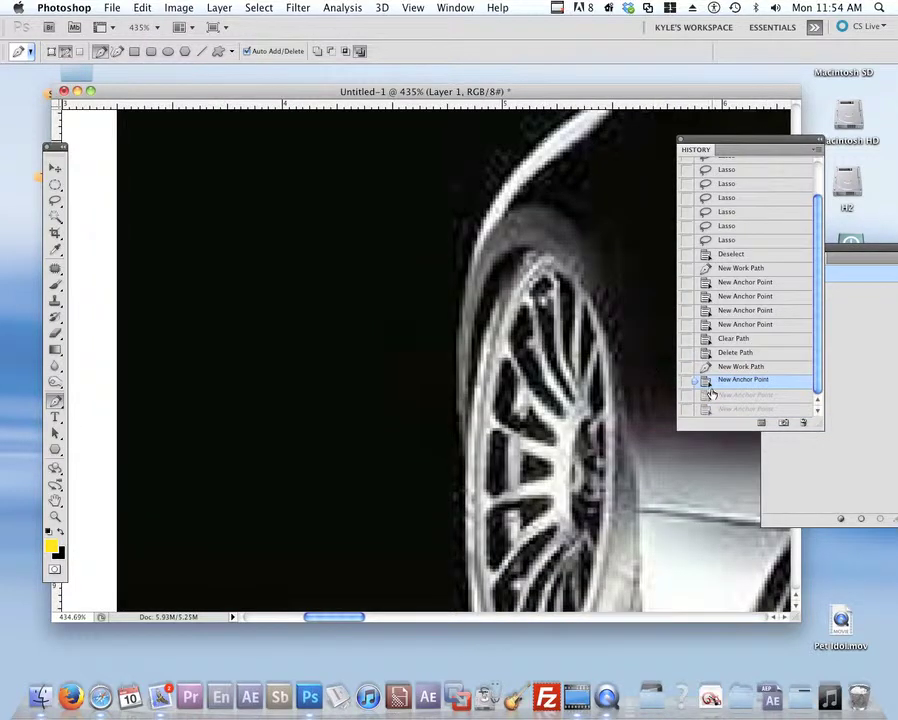
pyautogui.click(710, 394)
pyautogui.scroll(-3, 572, 286)
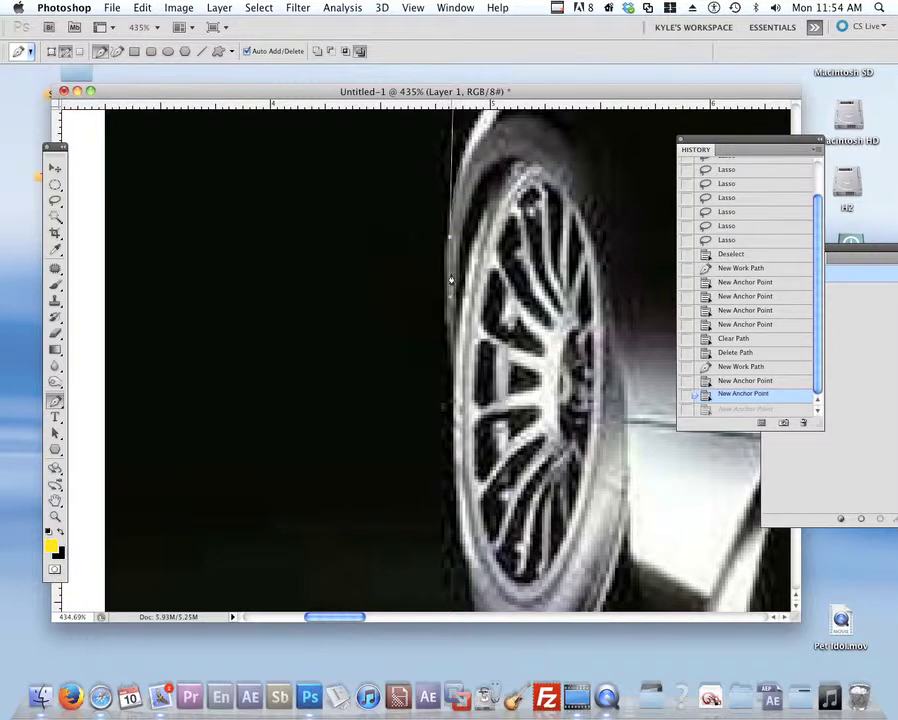
pyautogui.moveTo(450, 296); pyautogui.dragTo(443, 320)
pyautogui.moveTo(525, 408); pyautogui.dragTo(517, 282)
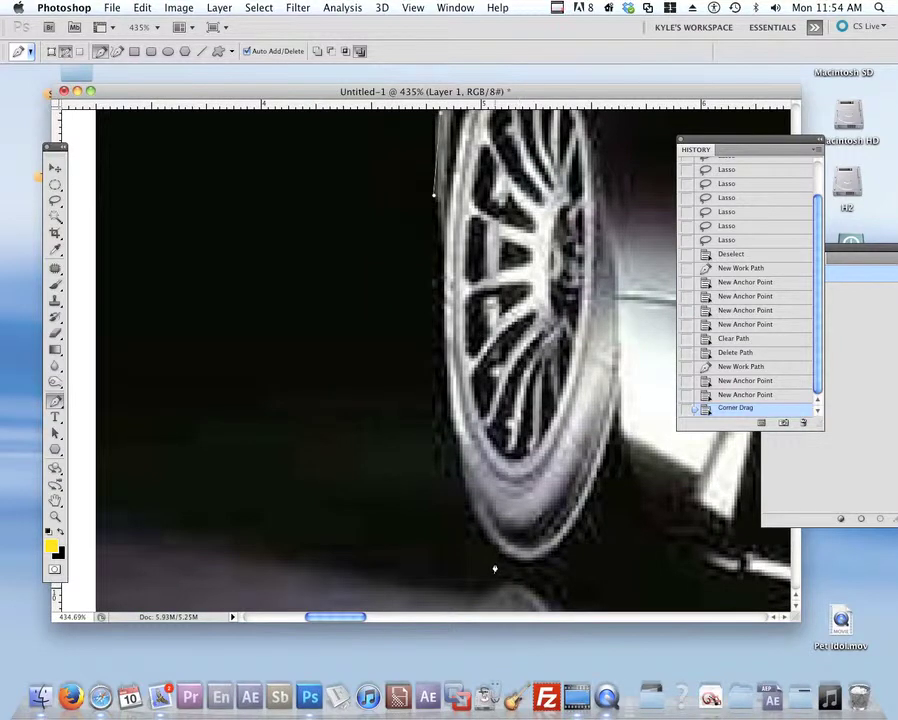
pyautogui.moveTo(505, 584); pyautogui.dragTo(592, 584)
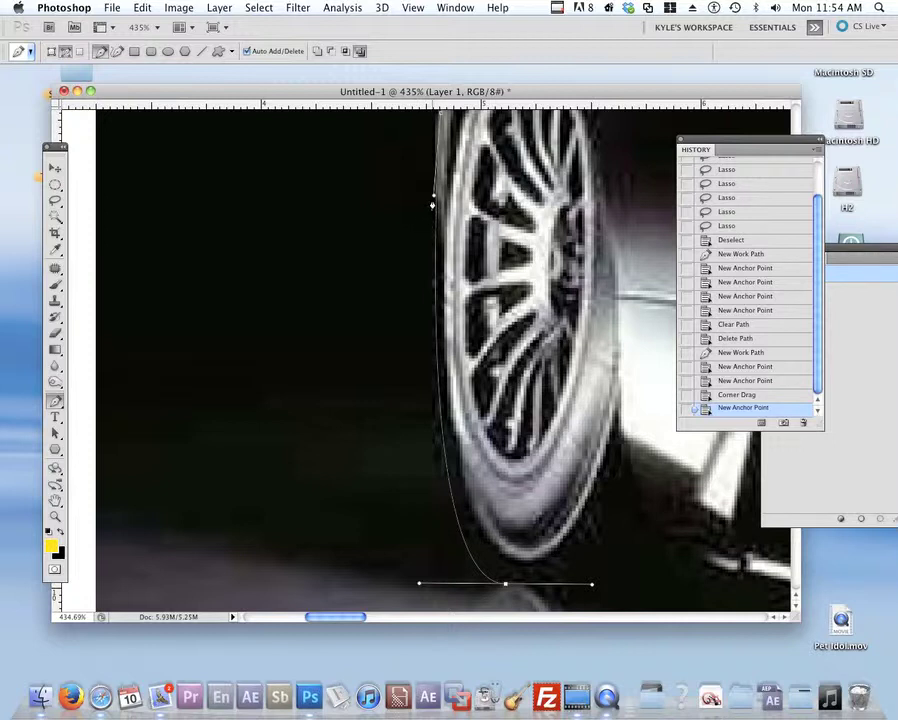
# Reshape the curve around the rear tyre by pulling the upper anchor's outgoing handle farther down and outward, undoing any unwanted handle changes.
pyautogui.moveTo(420, 212); pyautogui.dragTo(398, 245)
pyautogui.press('super+z')
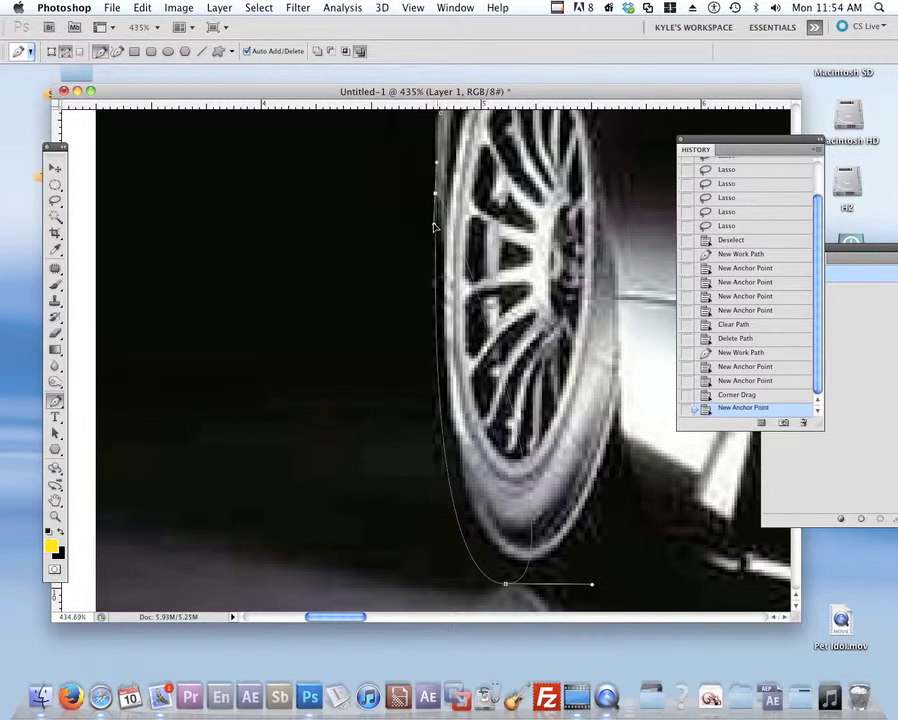
pyautogui.click(434, 223)
pyautogui.press('super+z')
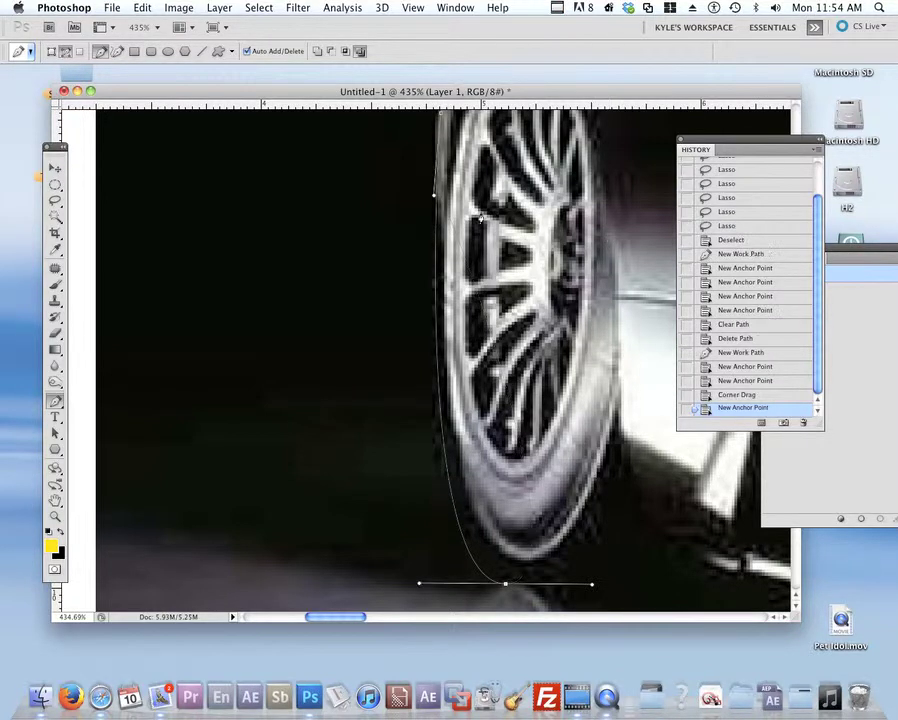
pyautogui.click(55, 400)
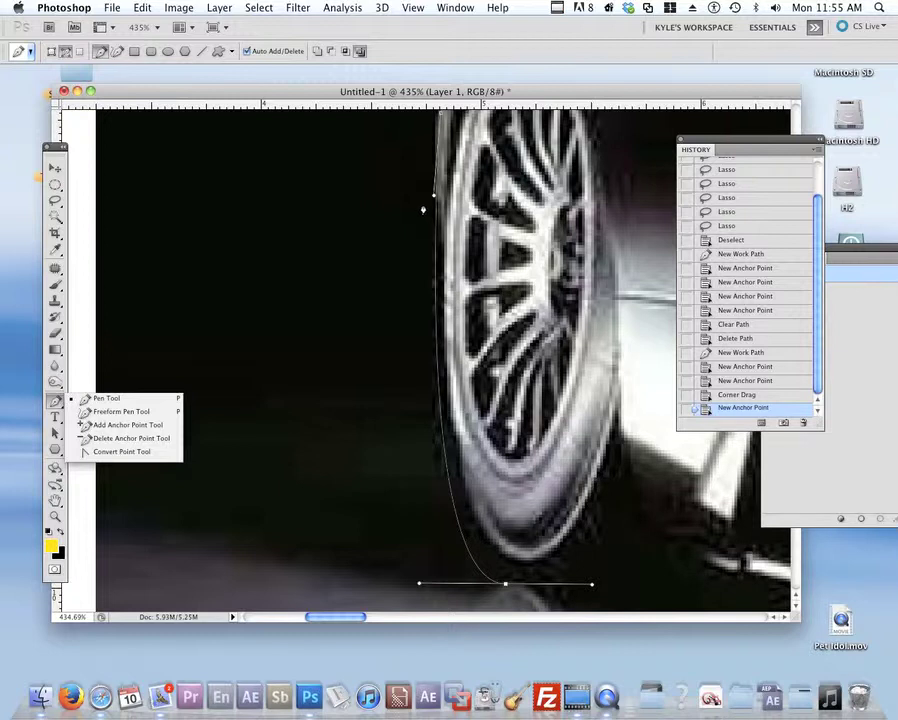
pyautogui.moveTo(433, 197); pyautogui.dragTo(419, 248)
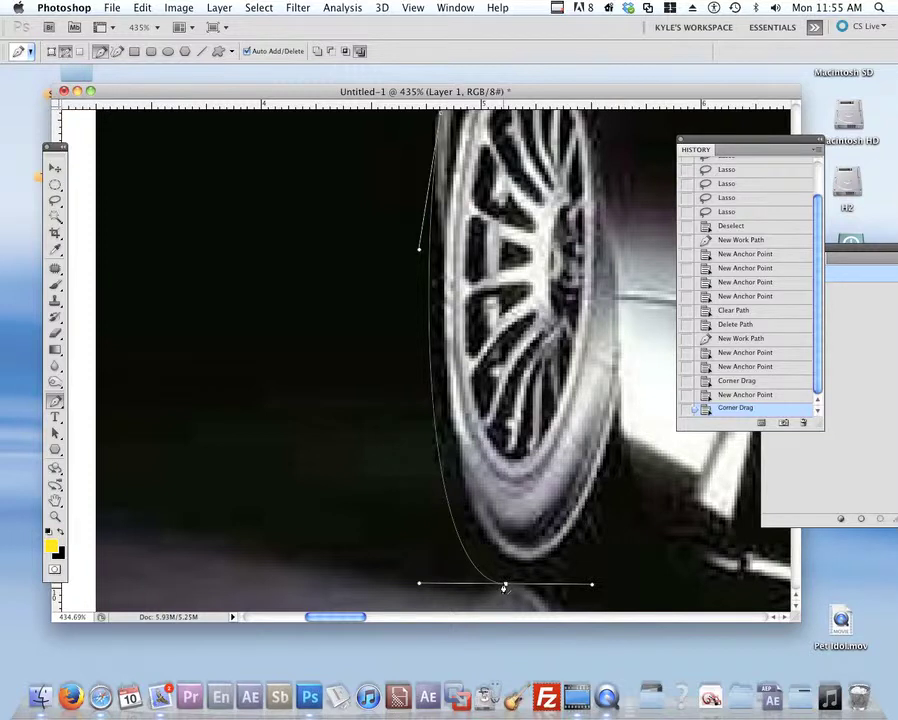
# Try redirecting the outgoing handle of the anchor below the rear tyre, and undo the change.
pyautogui.scroll(-5, 491, 485)
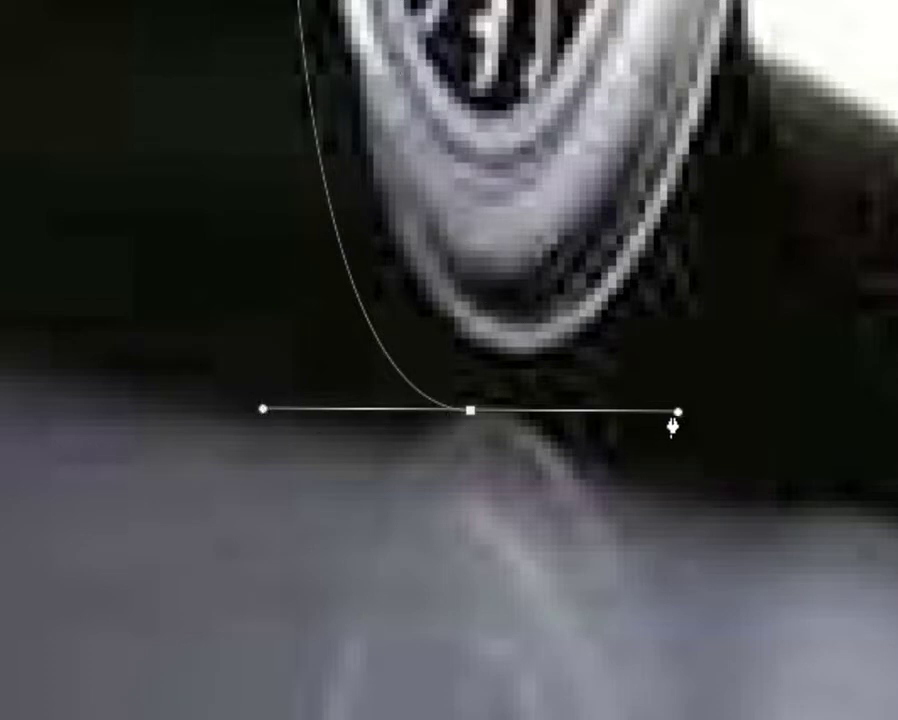
pyautogui.moveTo(680, 410); pyautogui.dragTo(678, 424)
pyautogui.moveTo(687, 452); pyautogui.dragTo(714, 493)
pyautogui.hotkey('ctrl', 'z')
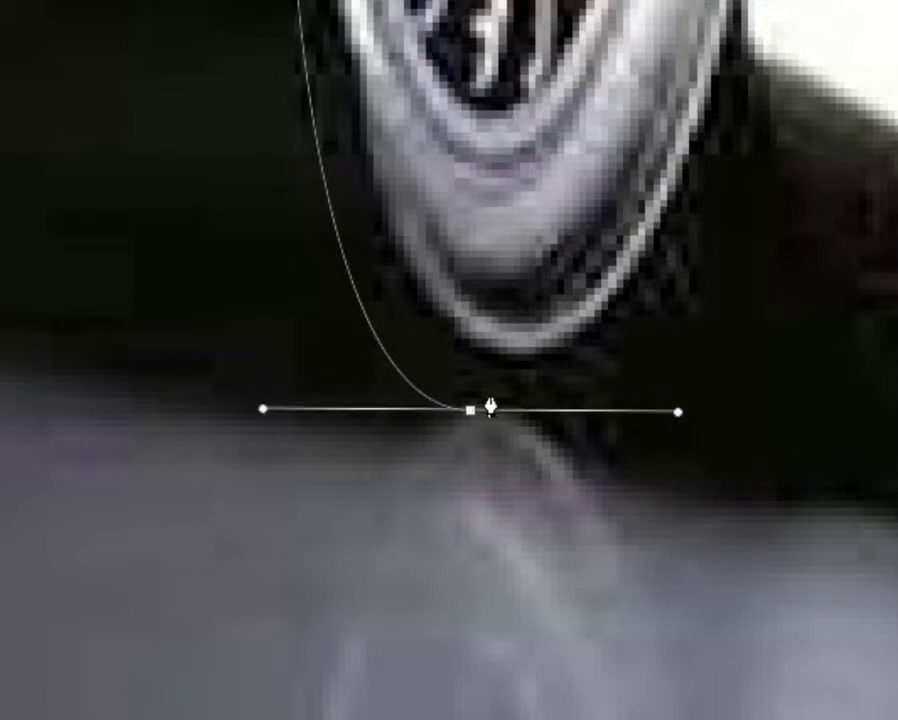
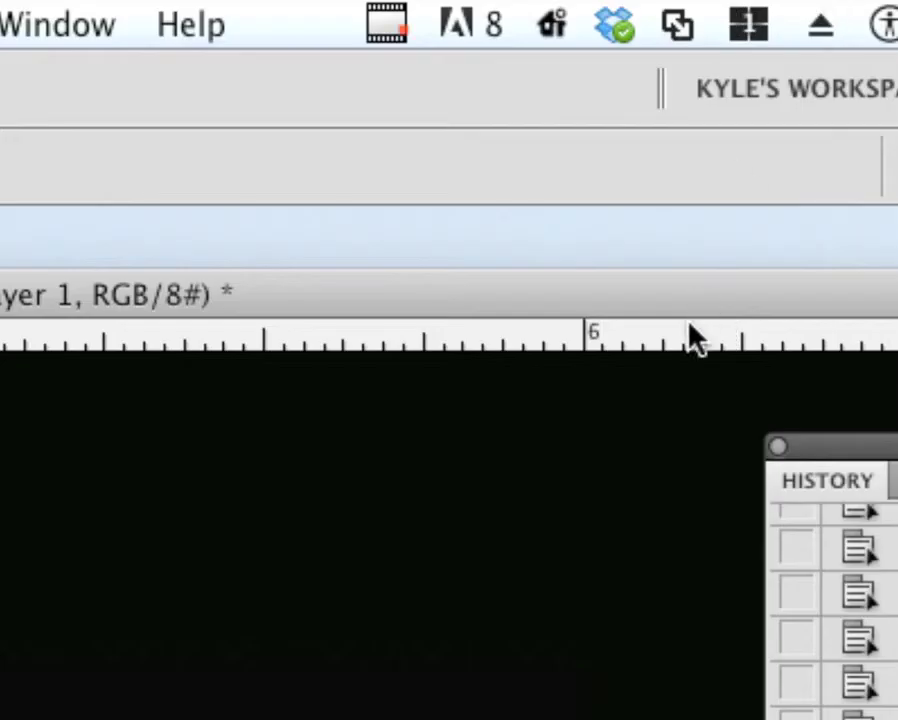
# View the document at 100% and move the History panel and the Layers and Paths group aside to uncover the car.
pyautogui.press('super+1')
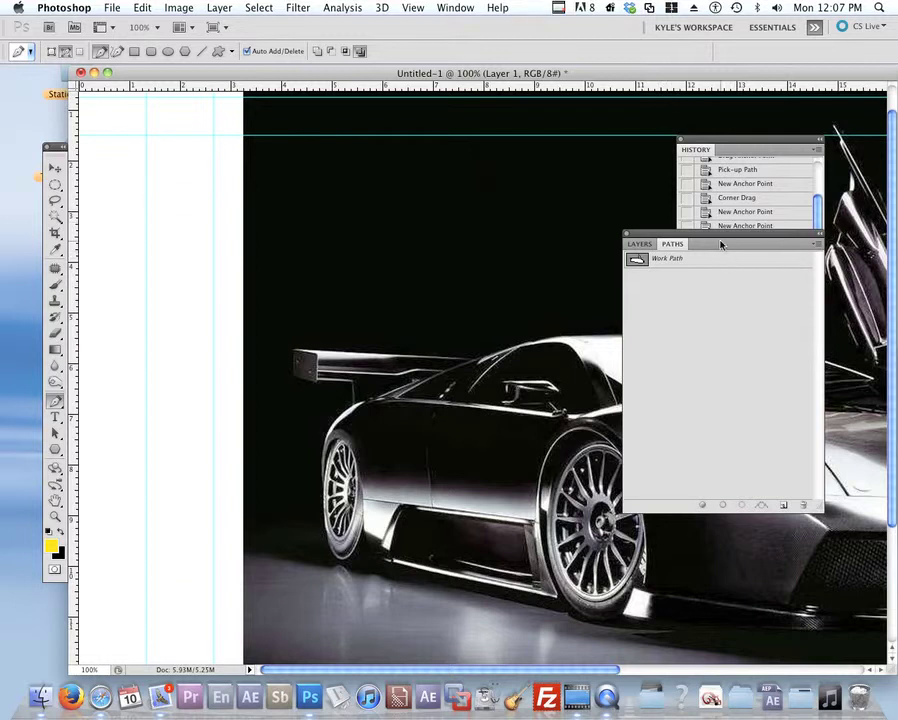
pyautogui.moveTo(720, 244); pyautogui.dragTo(577, 227)
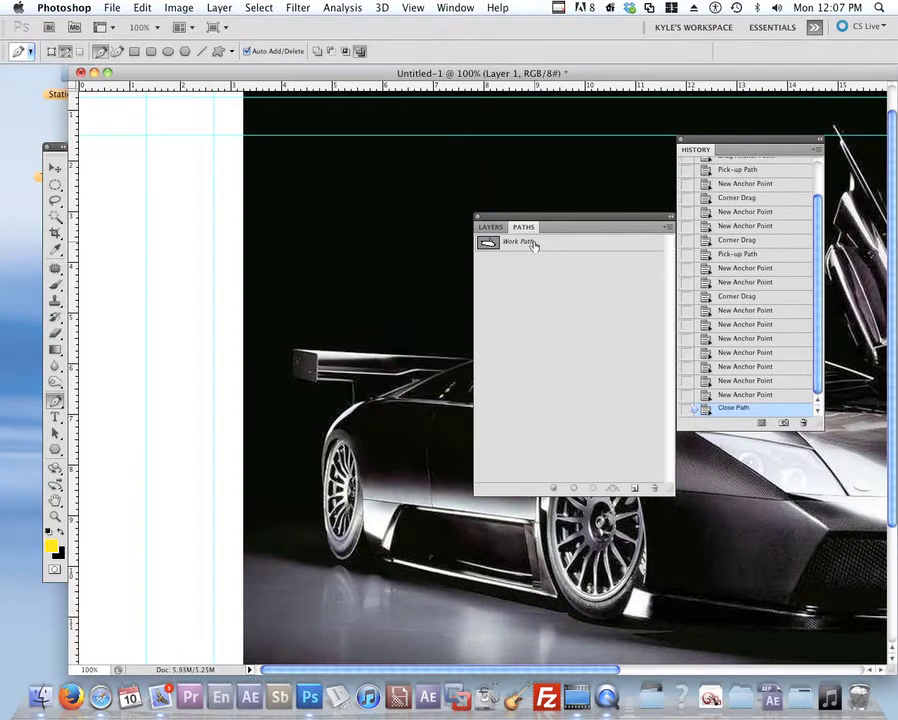
pyautogui.moveTo(728, 140); pyautogui.dragTo(897, 182)
pyautogui.moveTo(569, 219); pyautogui.dragTo(835, 237)
pyautogui.moveTo(586, 280); pyautogui.dragTo(315, 197)
# Toggle the Work Path off and on over the whole car, leaving it displayed, and bring up the Layers panel fully on screen.
pyautogui.click(762, 262)
pyautogui.keyDown('alt'); pyautogui.click(580, 324); pyautogui.keyUp('alt')
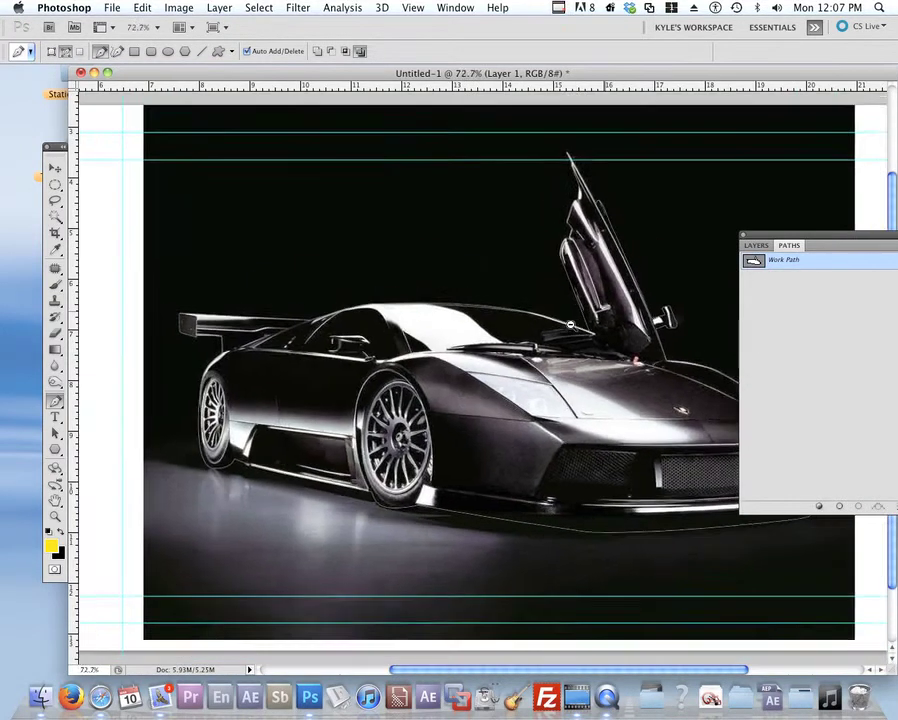
pyautogui.click(762, 300)
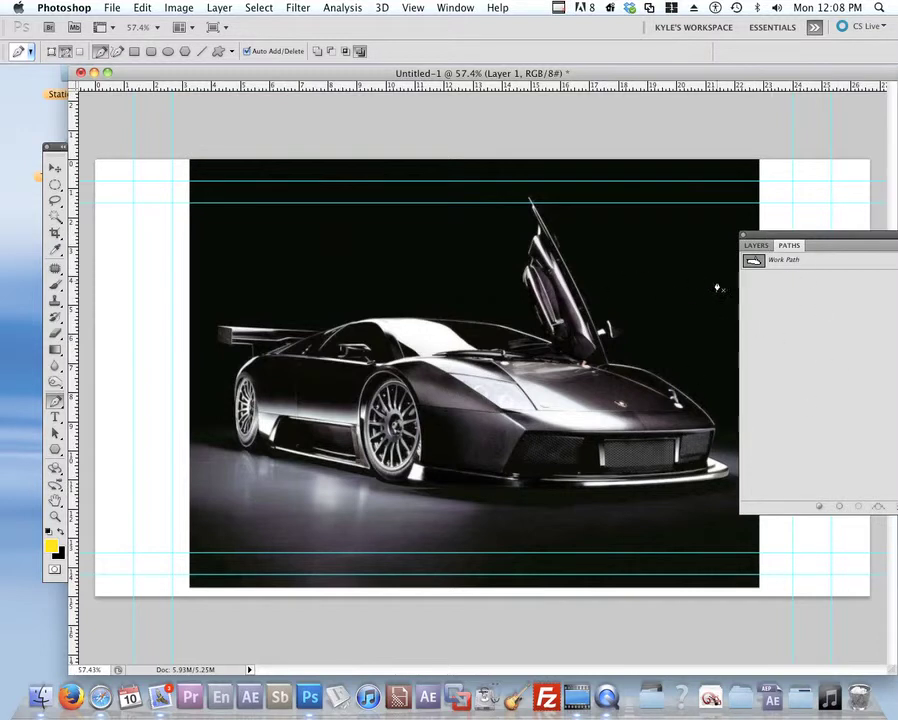
pyautogui.click(750, 266)
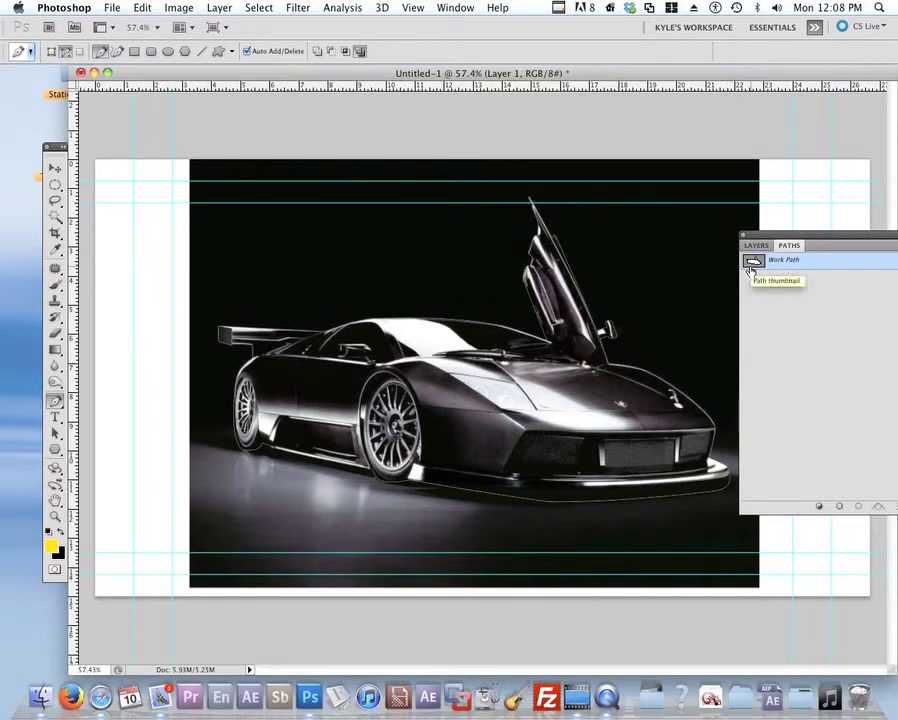
pyautogui.click(756, 245)
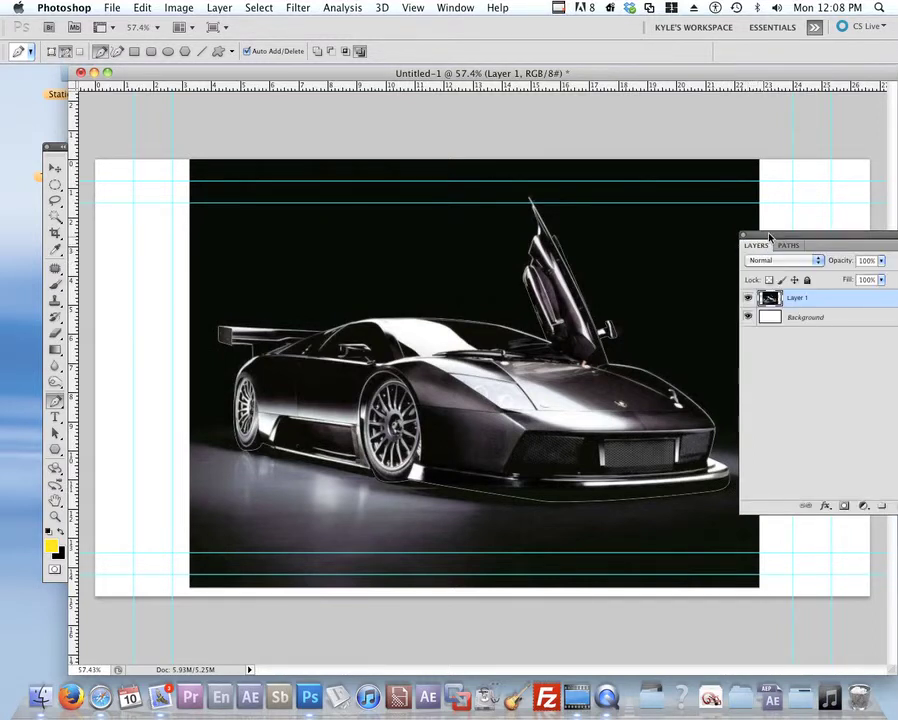
pyautogui.moveTo(789, 245); pyautogui.dragTo(743, 198)
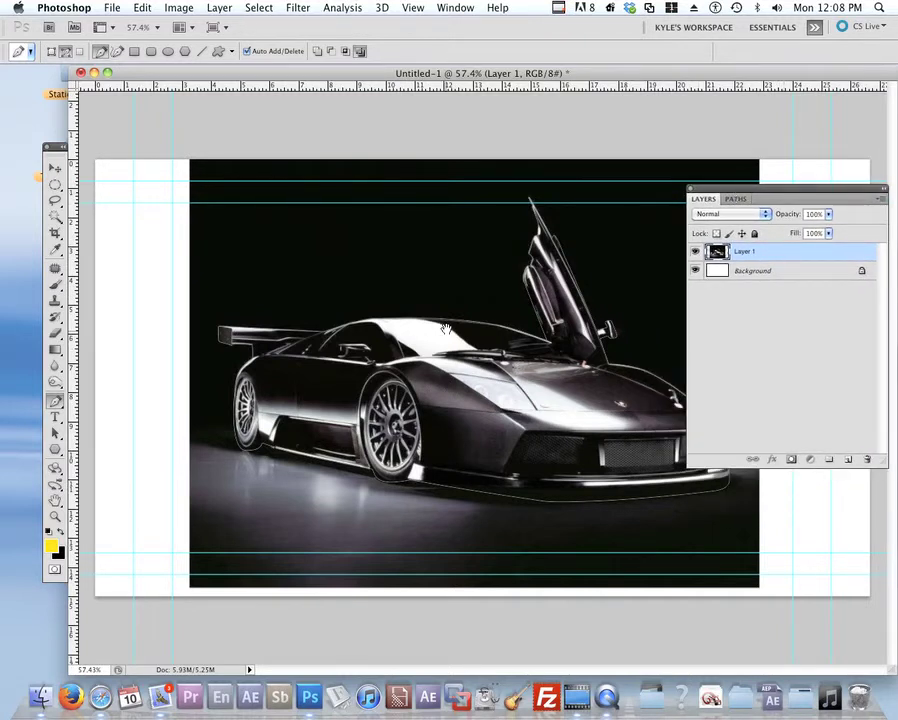
# Examine the traced path up close along the front bumper, the raised door and the rest of the car's outline.
pyautogui.moveTo(486, 491); pyautogui.dragTo(522, 476)
pyautogui.moveTo(522, 476); pyautogui.dragTo(420, 361)
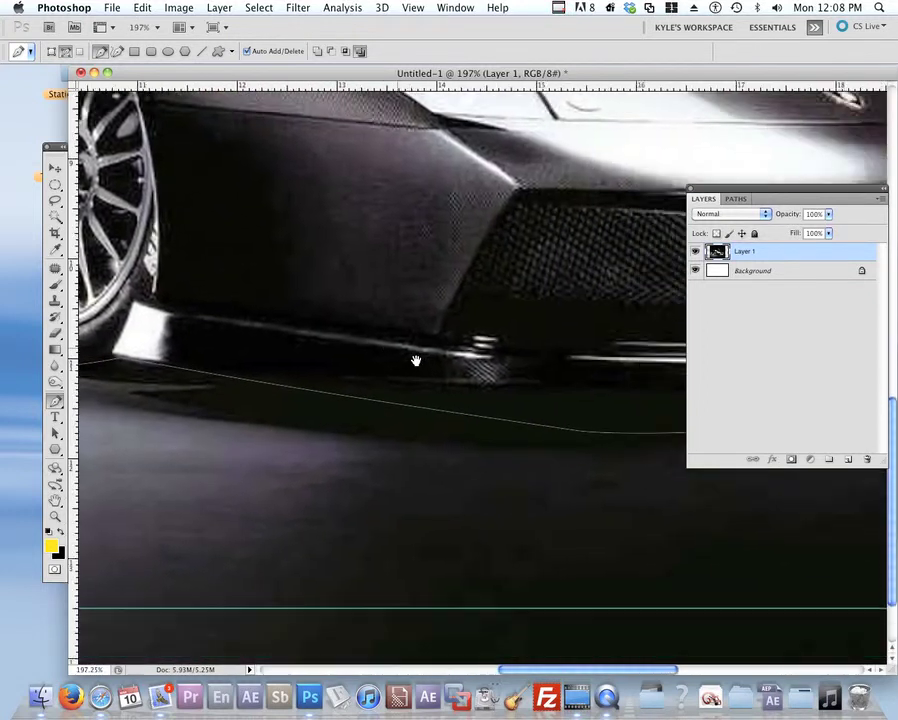
pyautogui.moveTo(373, 396); pyautogui.dragTo(612, 376)
pyautogui.moveTo(423, 375); pyautogui.dragTo(427, 411)
pyautogui.moveTo(510, 374); pyautogui.dragTo(306, 212)
pyautogui.moveTo(477, 220); pyautogui.dragTo(235, 285)
pyautogui.moveTo(606, 278); pyautogui.dragTo(400, 194)
pyautogui.moveTo(620, 198); pyautogui.dragTo(240, 280)
pyautogui.moveTo(350, 166); pyautogui.dragTo(557, 484)
pyautogui.moveTo(413, 182); pyautogui.dragTo(525, 481)
pyautogui.moveTo(339, 205); pyautogui.dragTo(640, 440)
pyautogui.moveTo(377, 325); pyautogui.dragTo(499, 469)
pyautogui.moveTo(407, 243); pyautogui.dragTo(447, 490)
pyautogui.moveTo(474, 304); pyautogui.dragTo(505, 487)
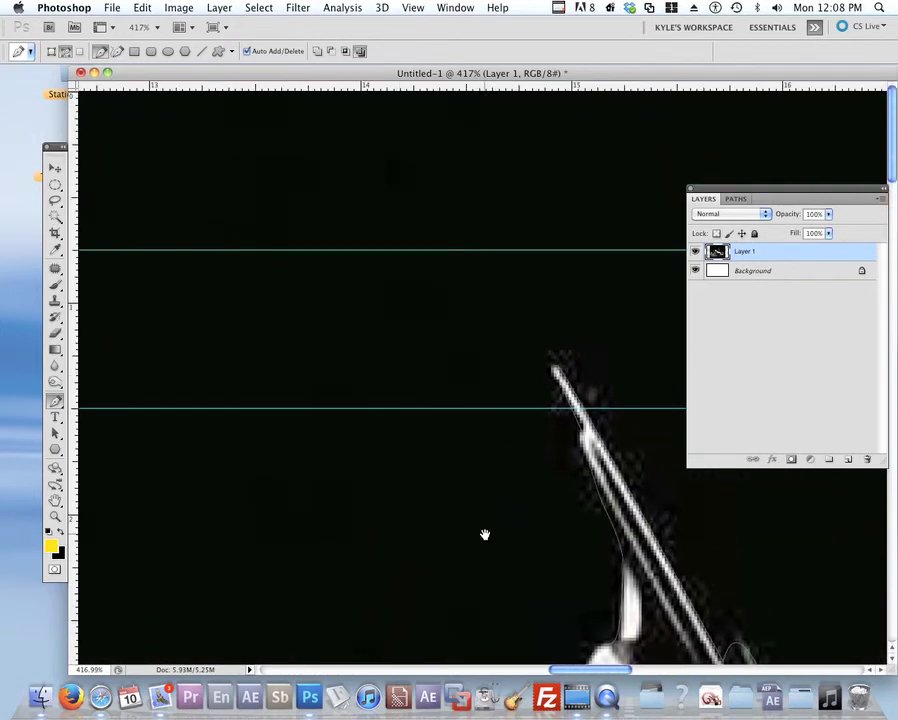
pyautogui.moveTo(483, 535); pyautogui.dragTo(449, 305)
pyautogui.moveTo(573, 623); pyautogui.dragTo(372, 257)
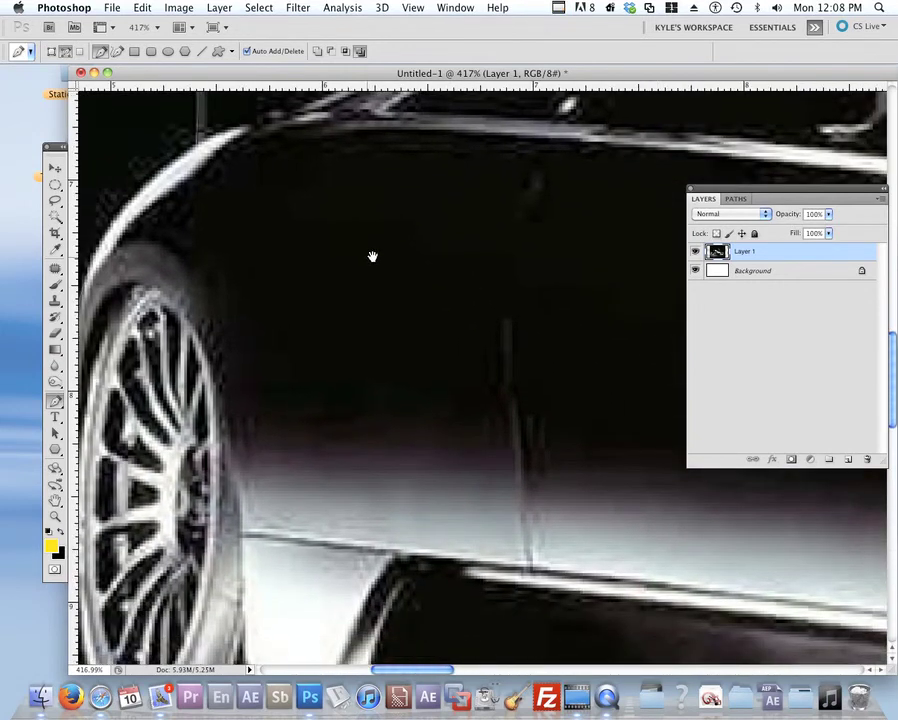
# Bring the Paths panel back to the front and reposition it over the car's front with the path's rear section in view.
pyautogui.click(737, 199)
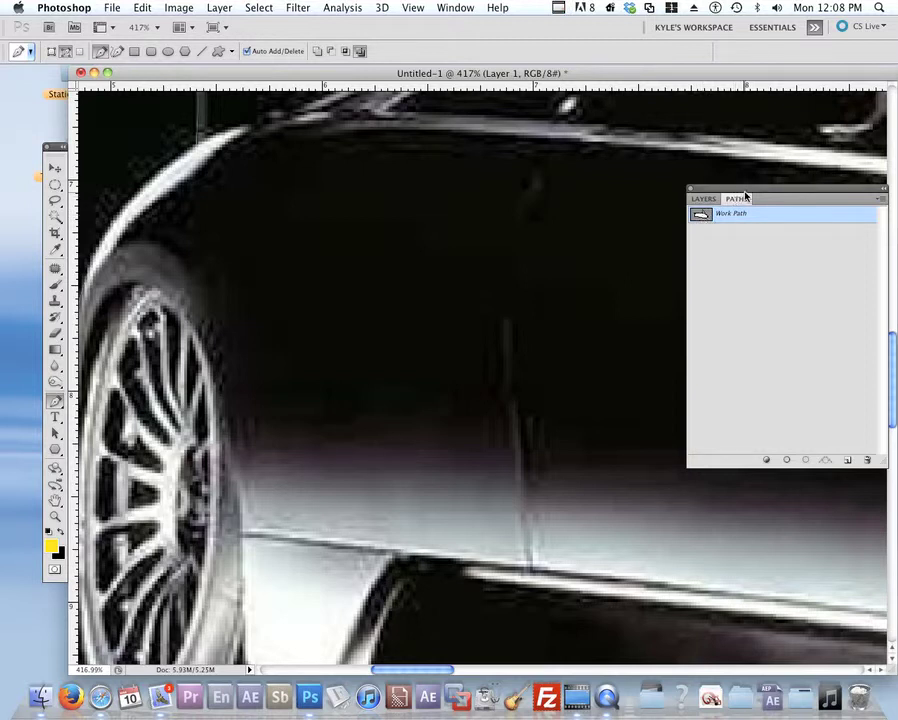
pyautogui.moveTo(747, 195); pyautogui.dragTo(716, 200)
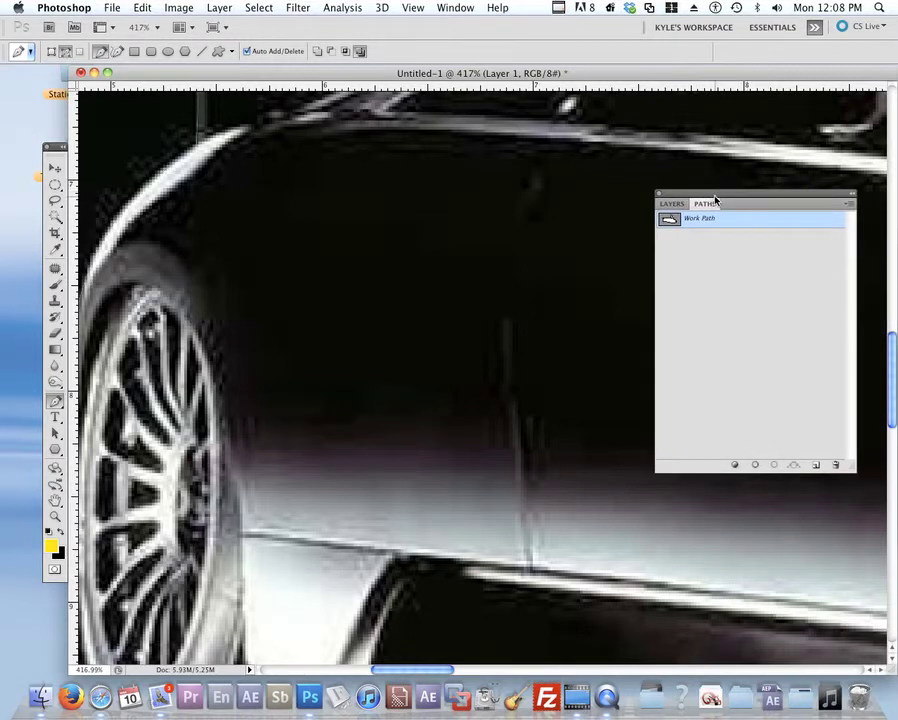
pyautogui.moveTo(536, 247); pyautogui.dragTo(360, 352)
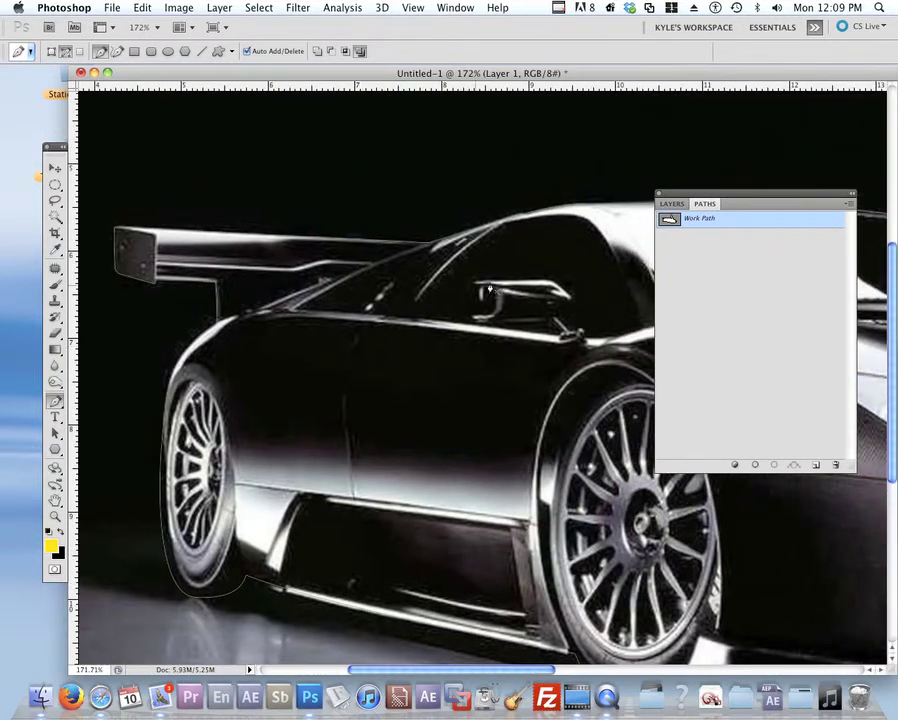
pyautogui.moveTo(704, 202); pyautogui.dragTo(770, 263)
pyautogui.click(755, 259)
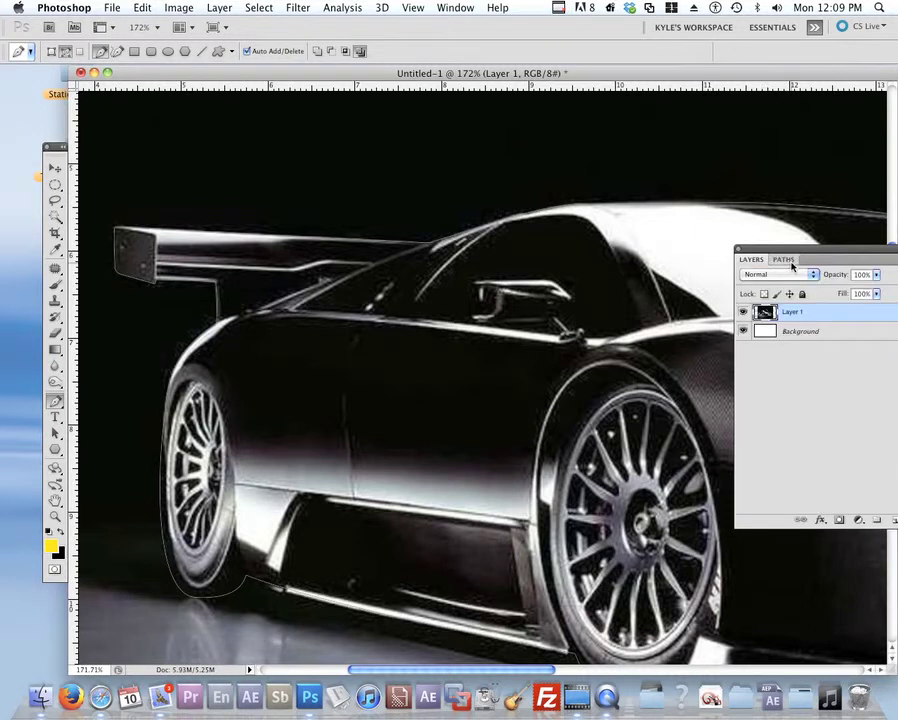
pyautogui.click(782, 259)
pyautogui.moveTo(763, 255); pyautogui.dragTo(658, 197)
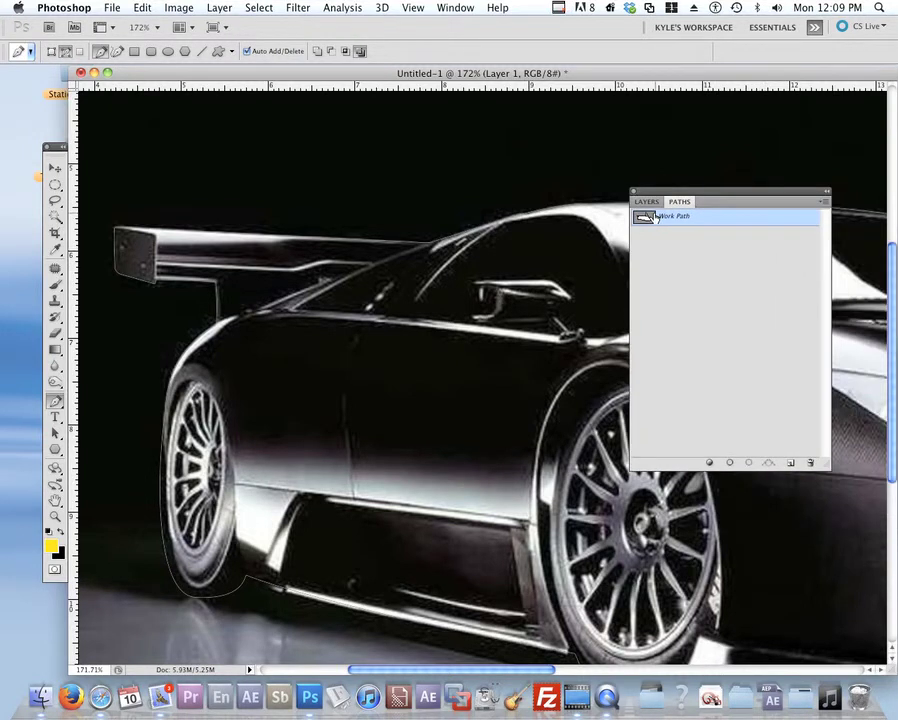
# Convert the Work Path into a new anti-aliased selection with a feather radius of 0 pixels.
pyautogui.click(825, 203)
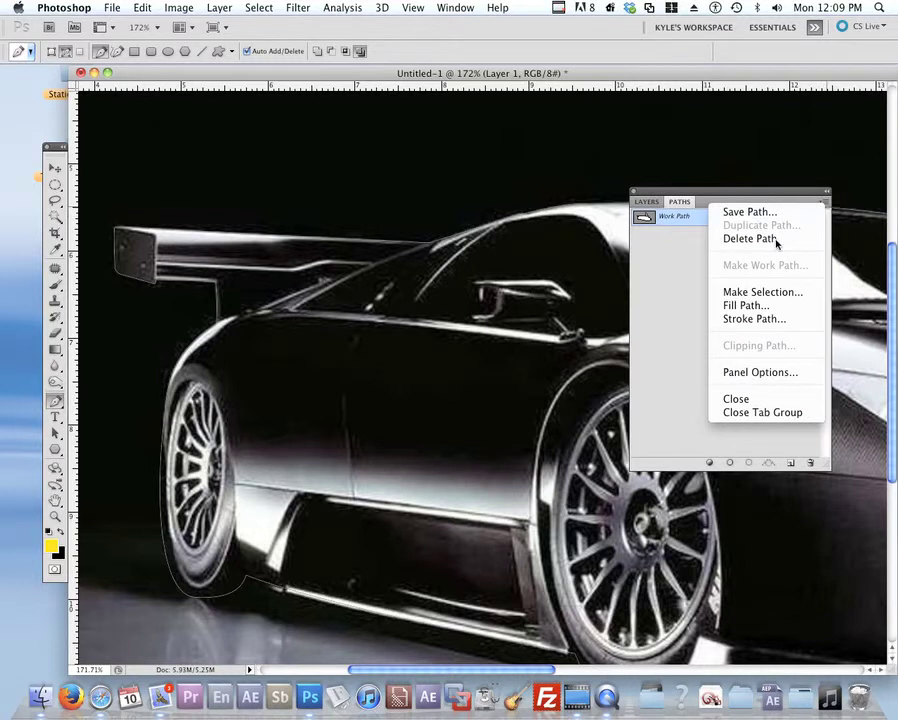
pyautogui.click(714, 227)
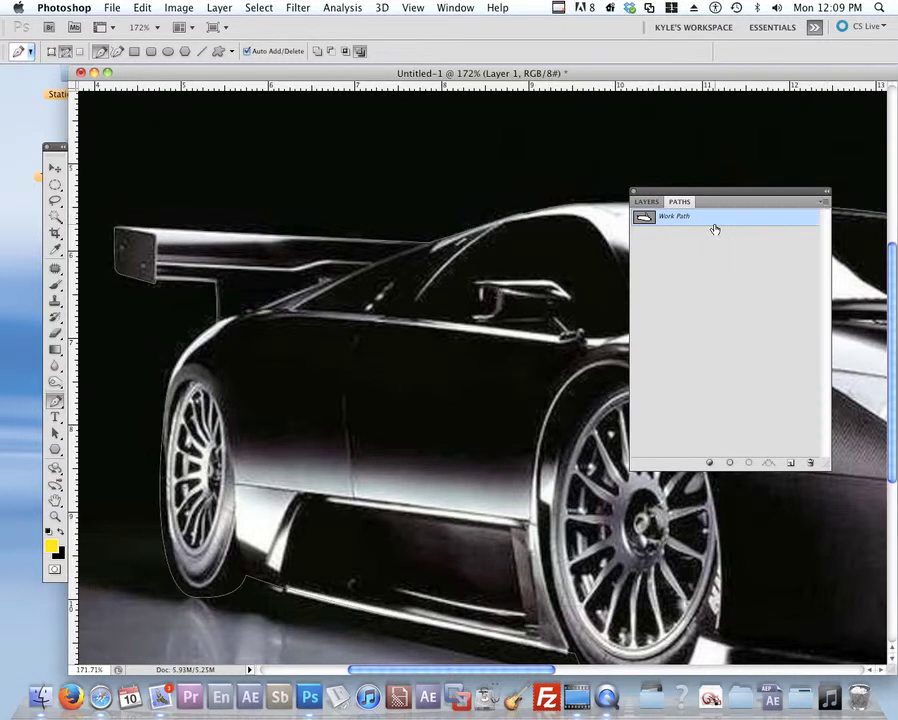
pyautogui.click(824, 205)
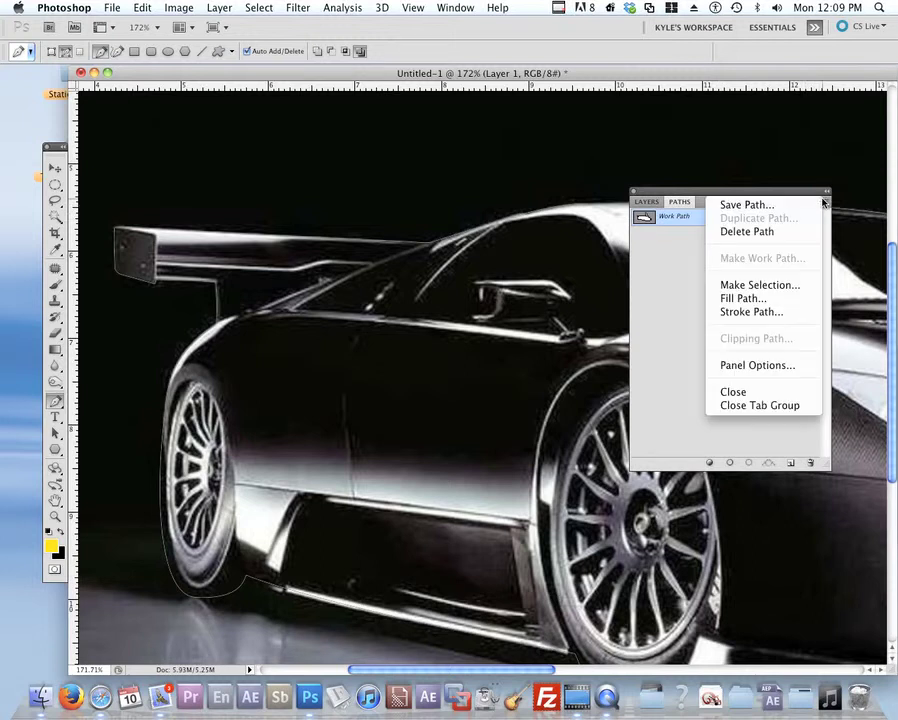
pyautogui.click(795, 287)
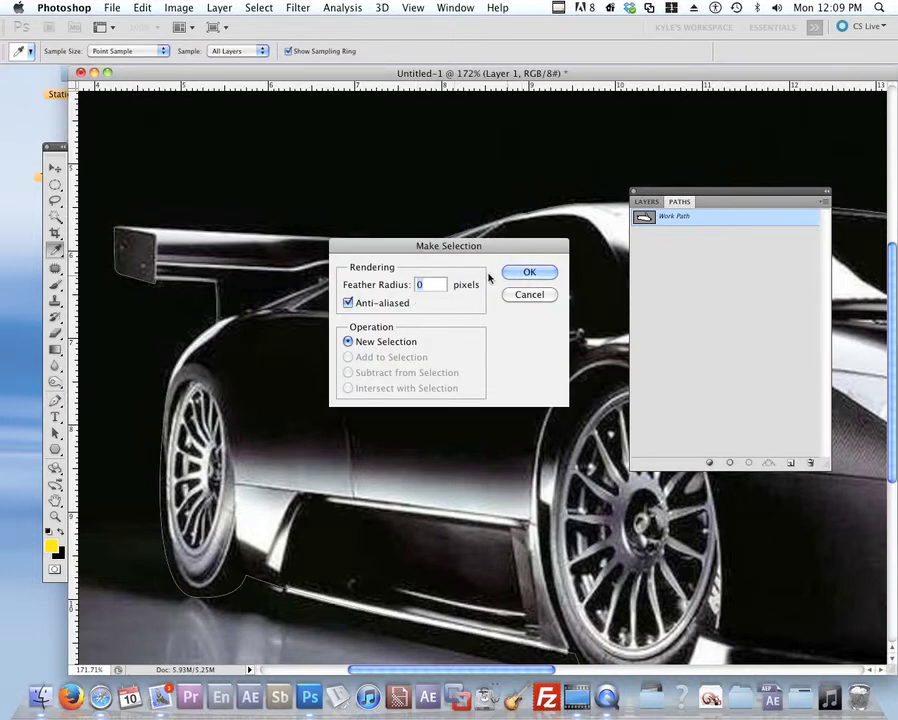
pyautogui.click(531, 273)
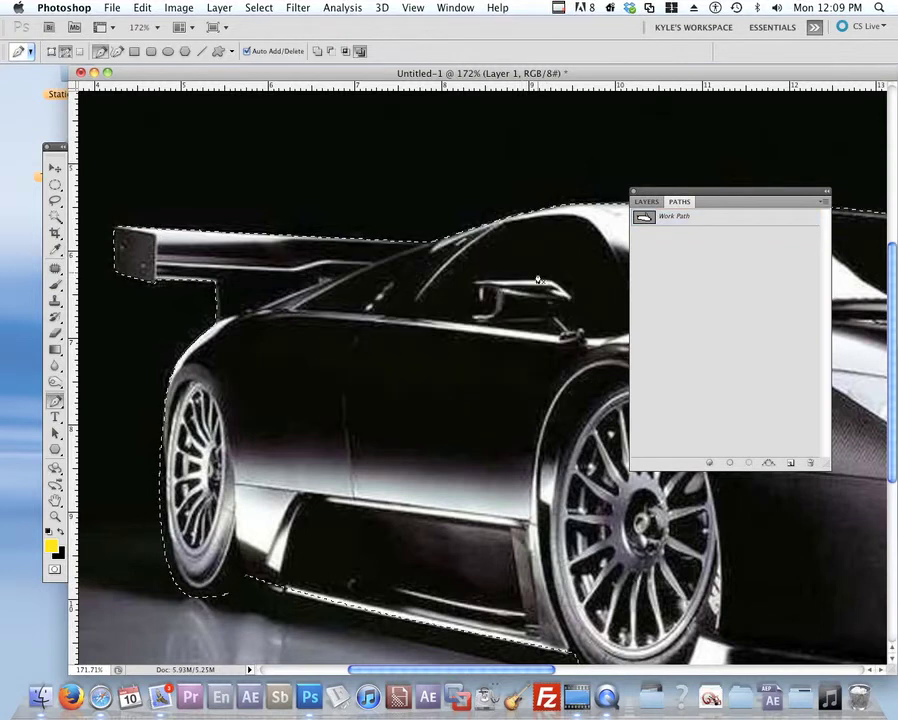
# Duplicate Layer 1 with the car selection active and hide the original layer.
pyautogui.keyDown('alt'); pyautogui.click(547, 355); pyautogui.keyUp('alt')
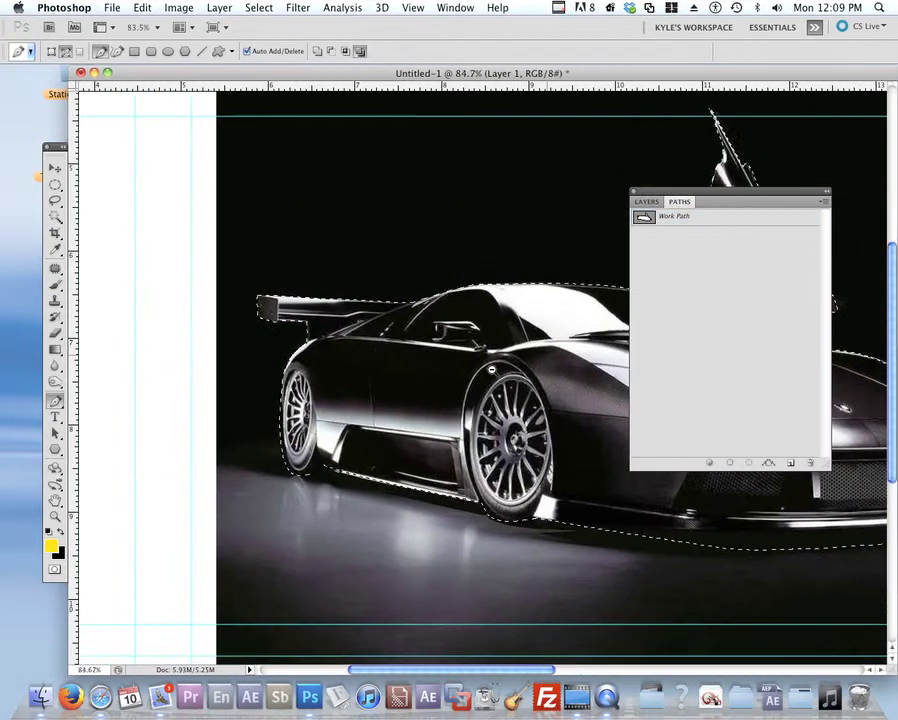
pyautogui.moveTo(532, 296); pyautogui.dragTo(351, 275)
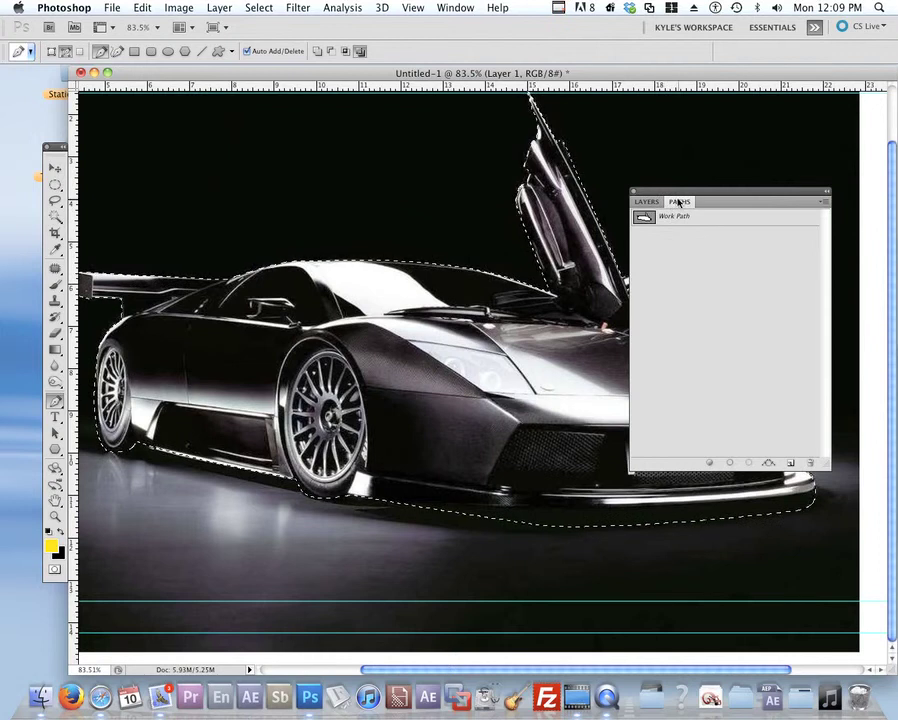
pyautogui.moveTo(648, 204); pyautogui.dragTo(722, 186)
pyautogui.click(720, 183)
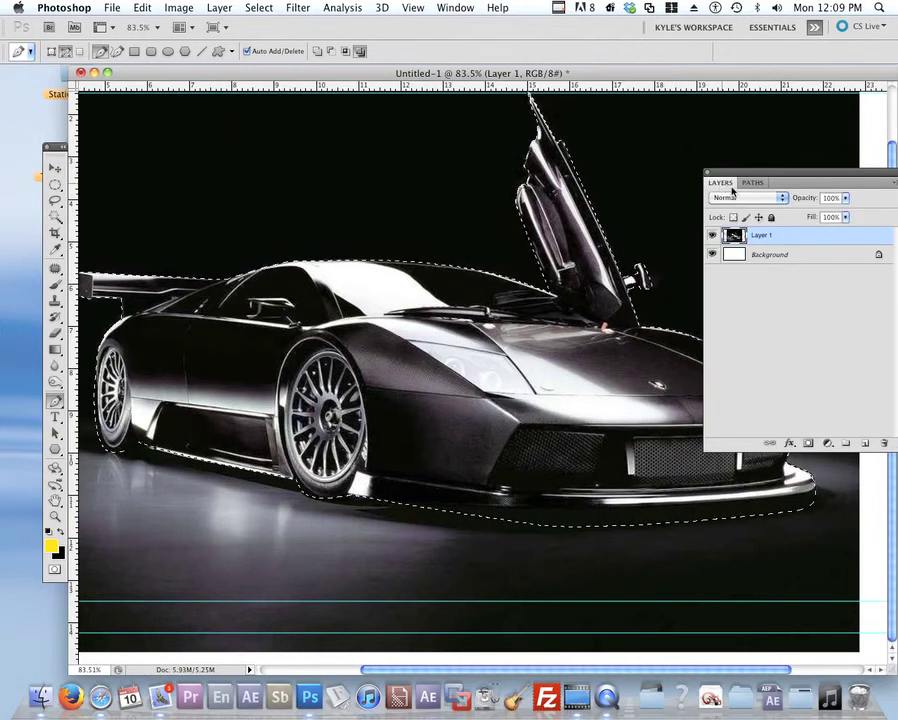
pyautogui.moveTo(851, 237); pyautogui.dragTo(865, 443)
pyautogui.click(713, 256)
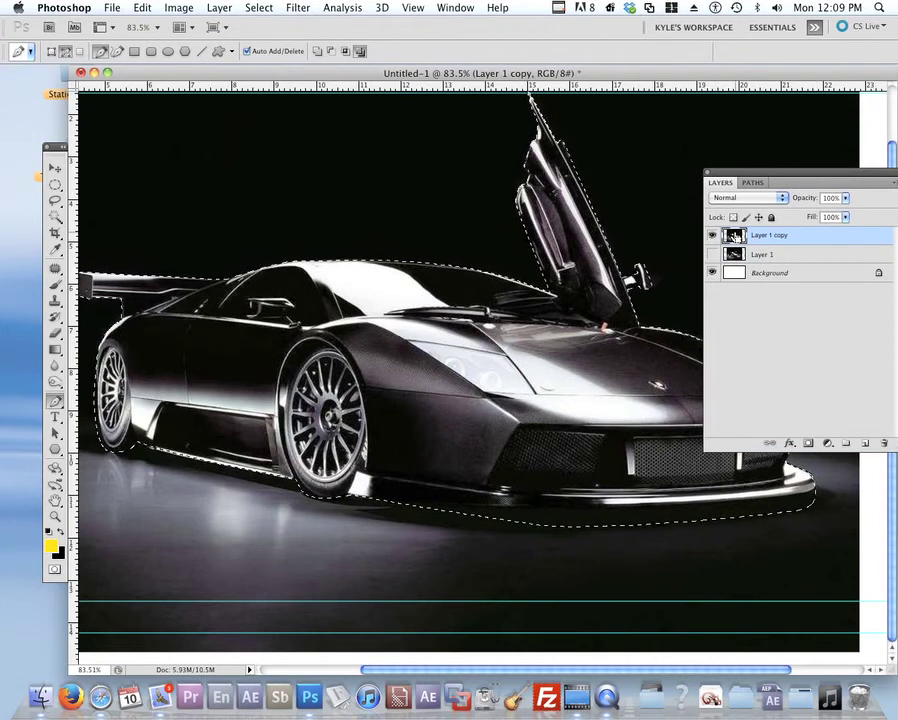
# Copy the selected car onto its own layer and hide Layer 1 copy to show the cutout on white.
pyautogui.press('super+j')
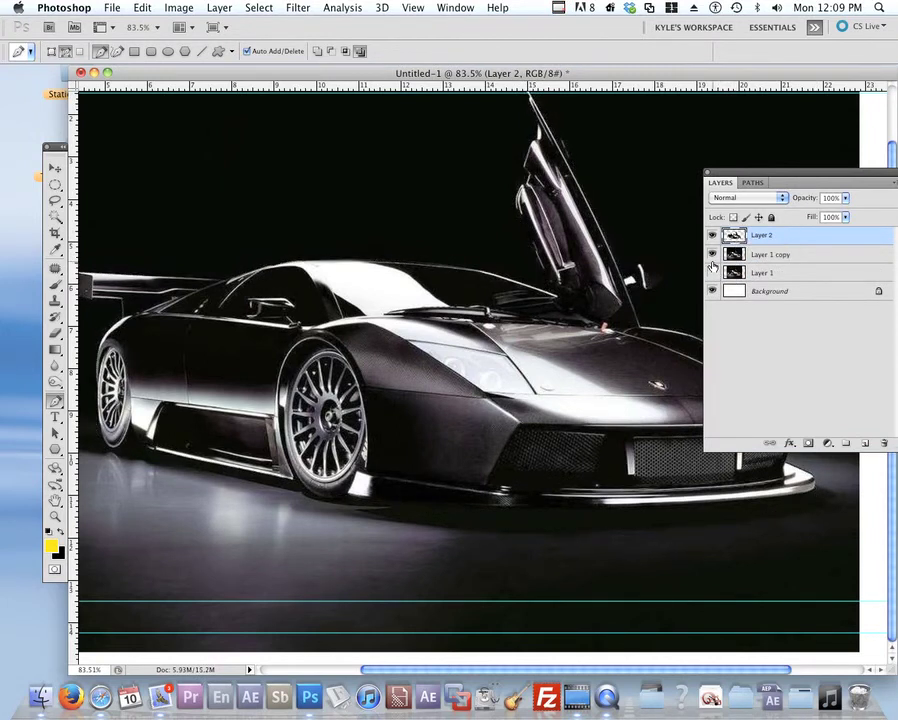
pyautogui.click(712, 256)
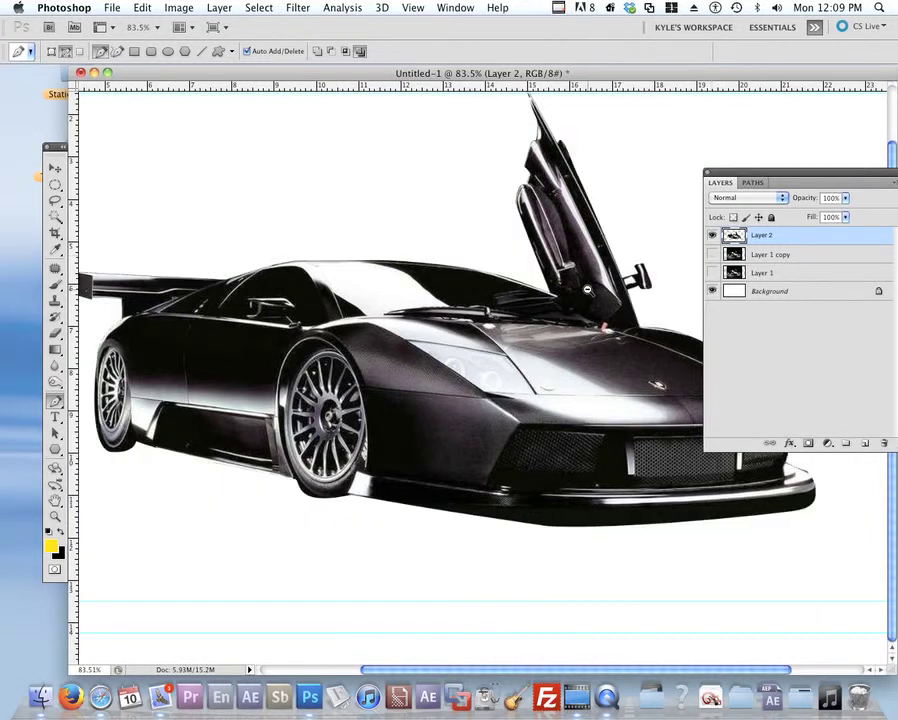
pyautogui.keyDown('alt'); pyautogui.click(587, 290); pyautogui.keyUp('alt')
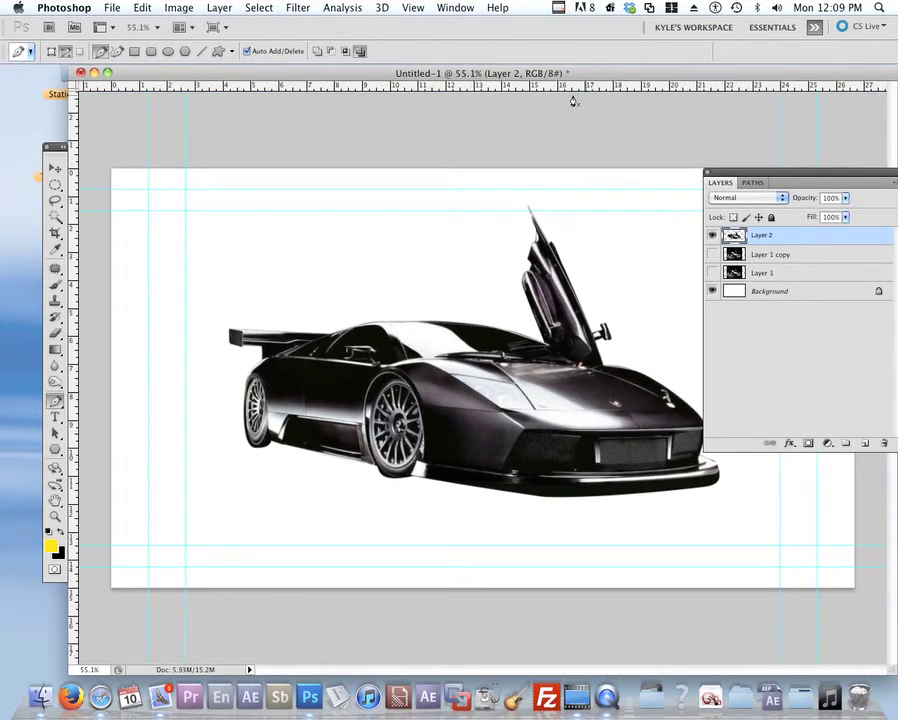
pyautogui.moveTo(455, 80); pyautogui.dragTo(362, 79)
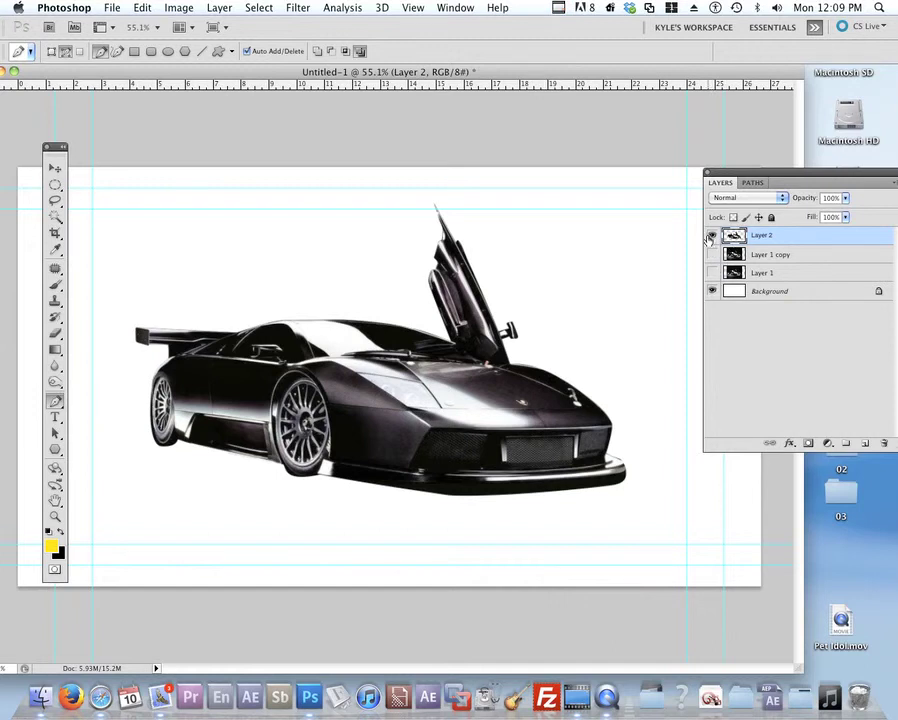
# Hide Layer 2, show Layer 1 copy again and bring the Paths panel to the front beside the car.
pyautogui.click(711, 236)
pyautogui.click(711, 254)
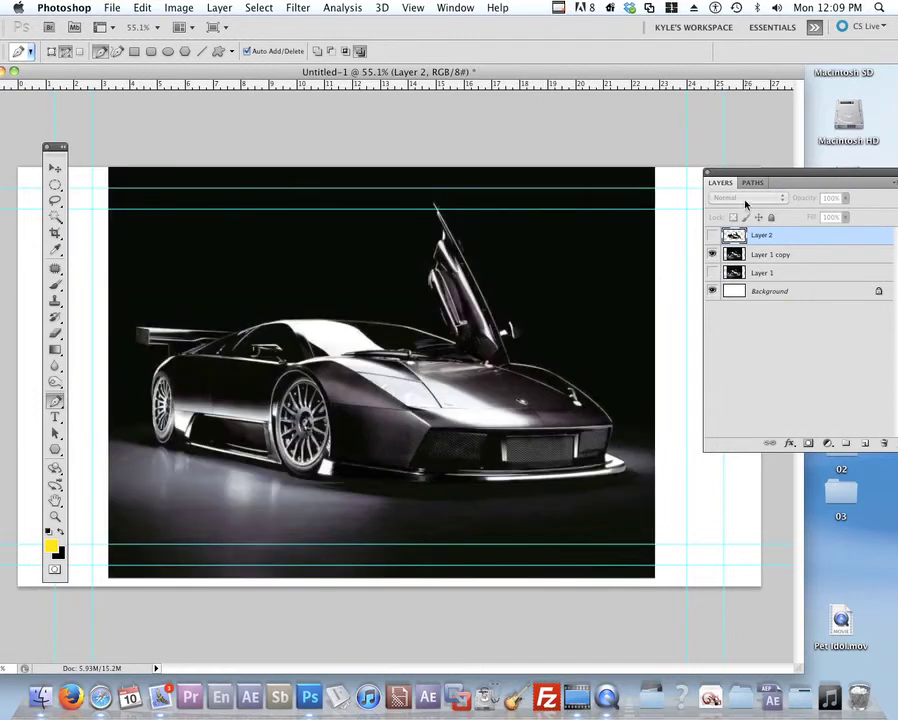
pyautogui.click(752, 182)
pyautogui.moveTo(744, 175); pyautogui.dragTo(668, 172)
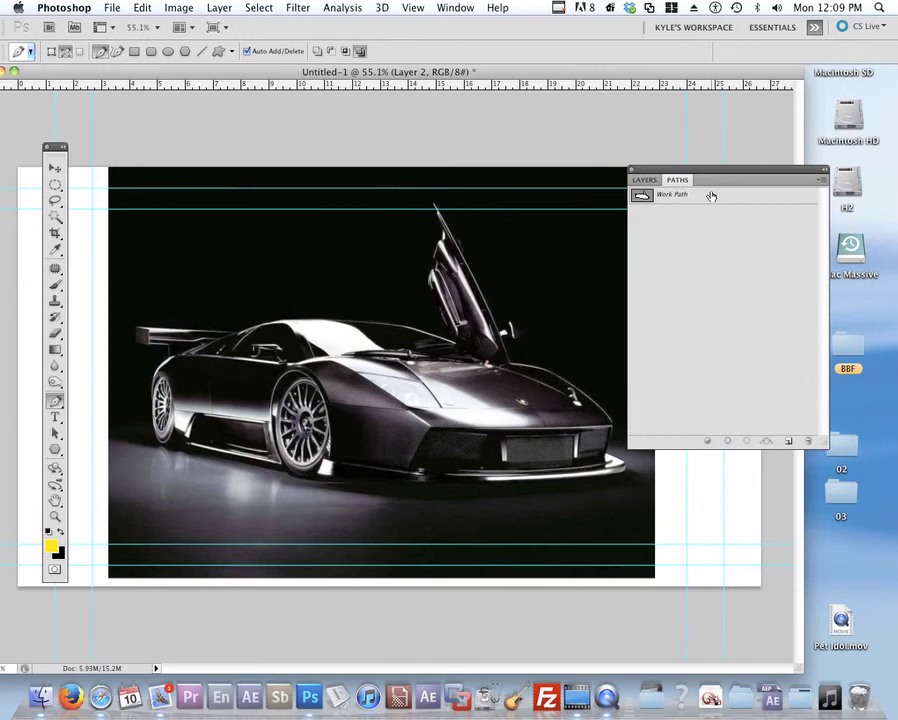
# Load the Work Path directly as a selection around the car.
pyautogui.click(825, 180)
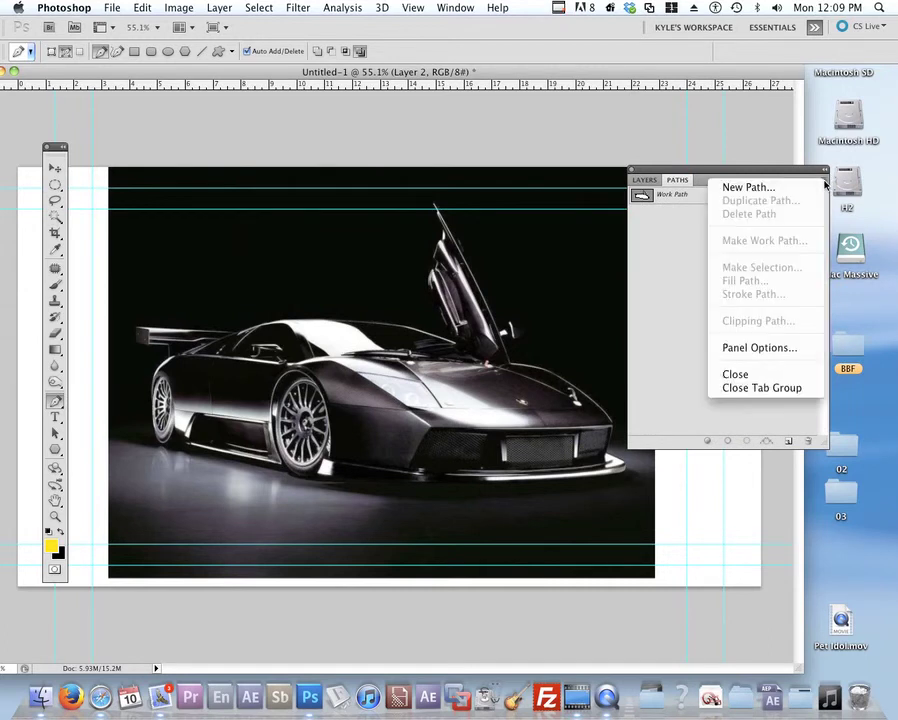
pyautogui.click(678, 254)
pyautogui.click(762, 201)
pyautogui.click(822, 181)
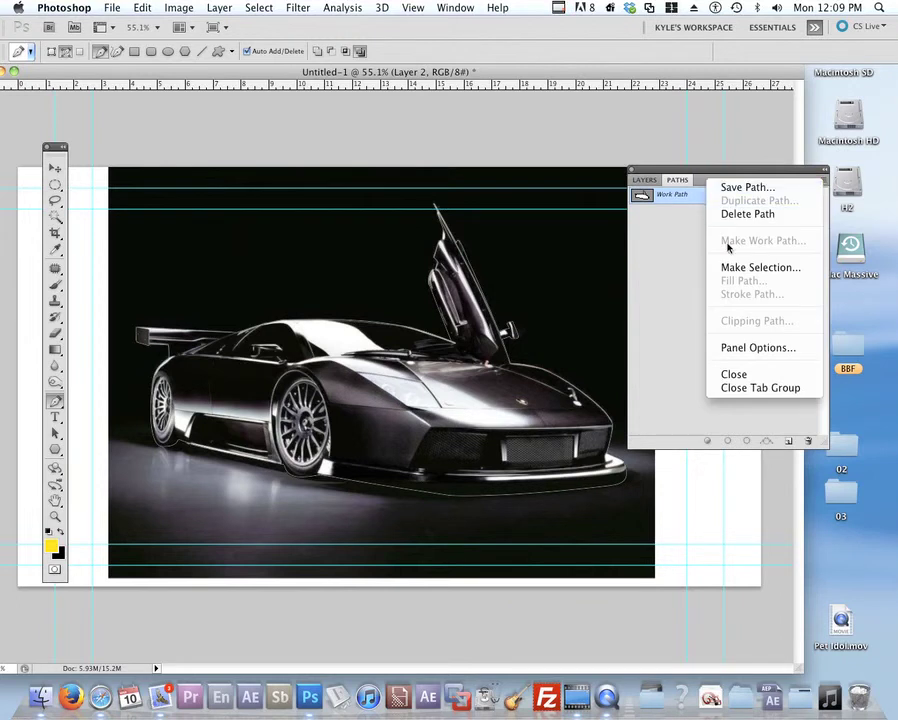
pyautogui.click(683, 268)
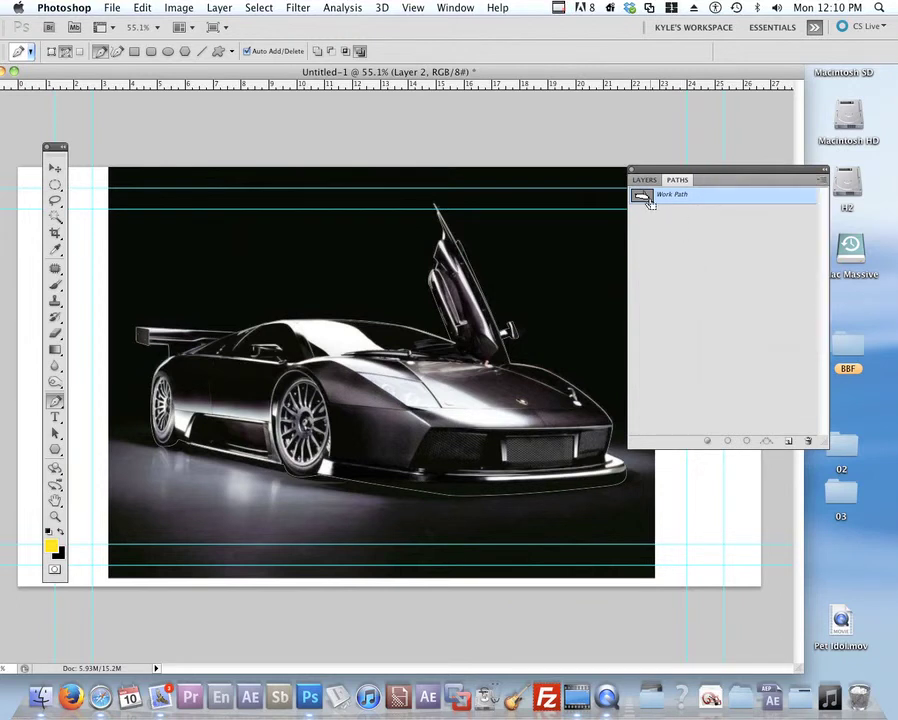
pyautogui.keyDown('super'); pyautogui.click(641, 197); pyautogui.keyUp('super')
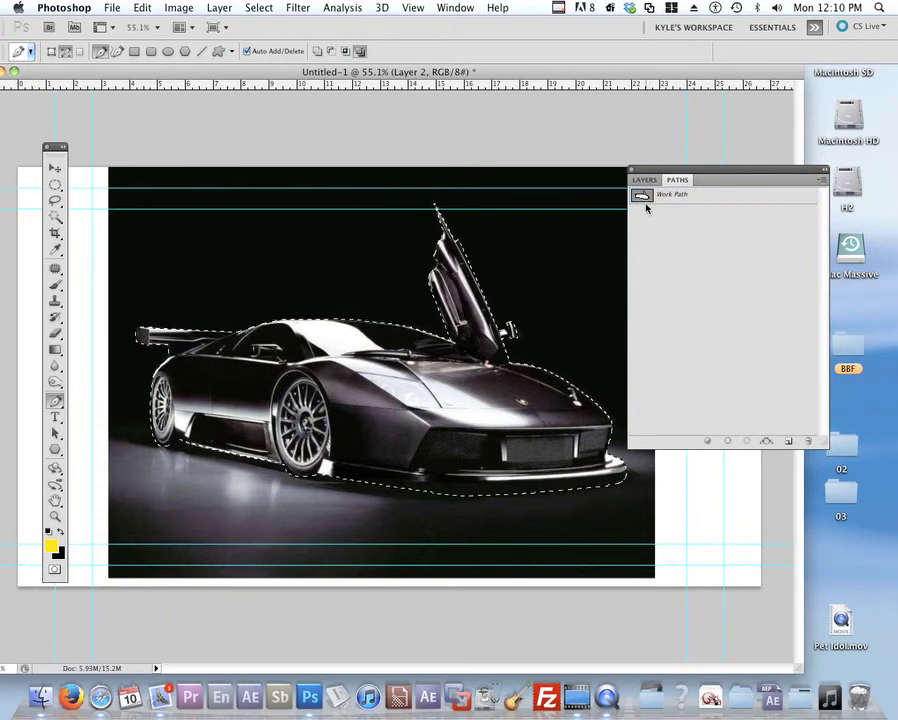
# Copy the selected car from Layer 1 copy onto a new layer and hide Layer 1 copy.
pyautogui.click(645, 180)
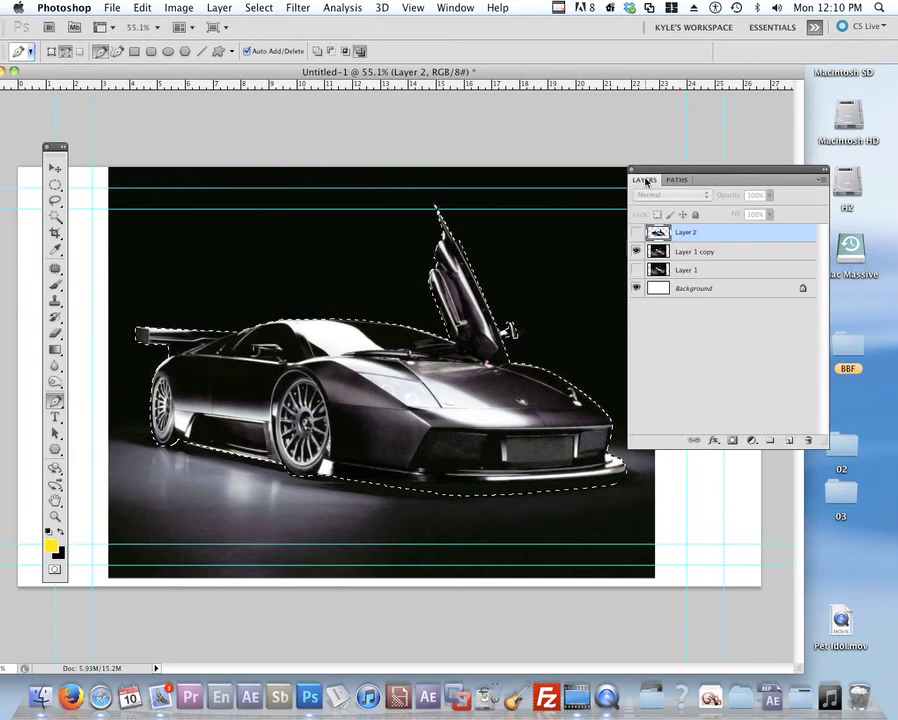
pyautogui.click(681, 253)
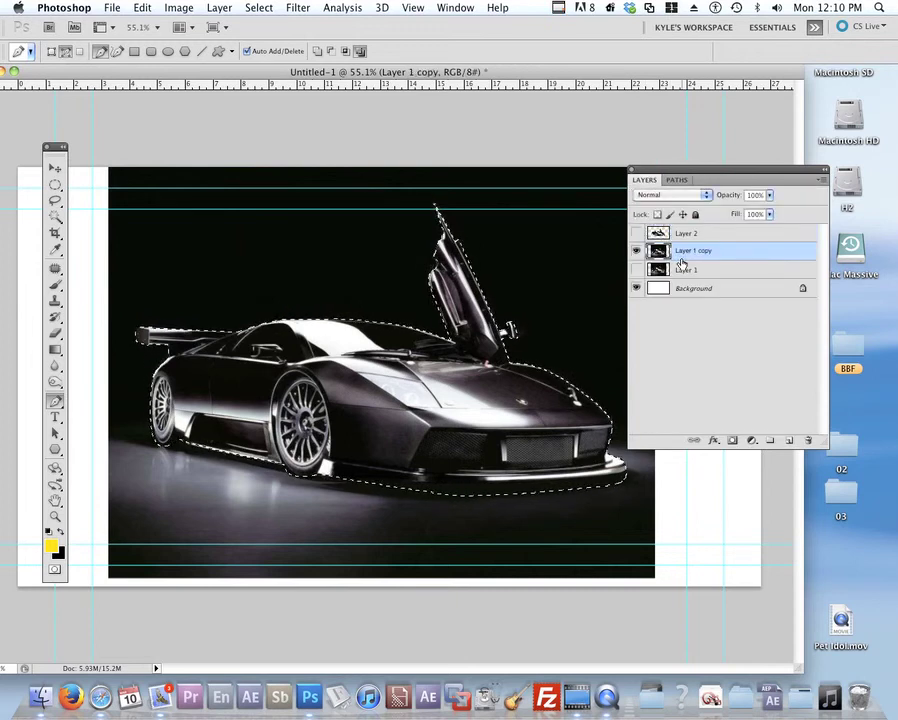
pyautogui.press('super+j')
pyautogui.click(636, 271)
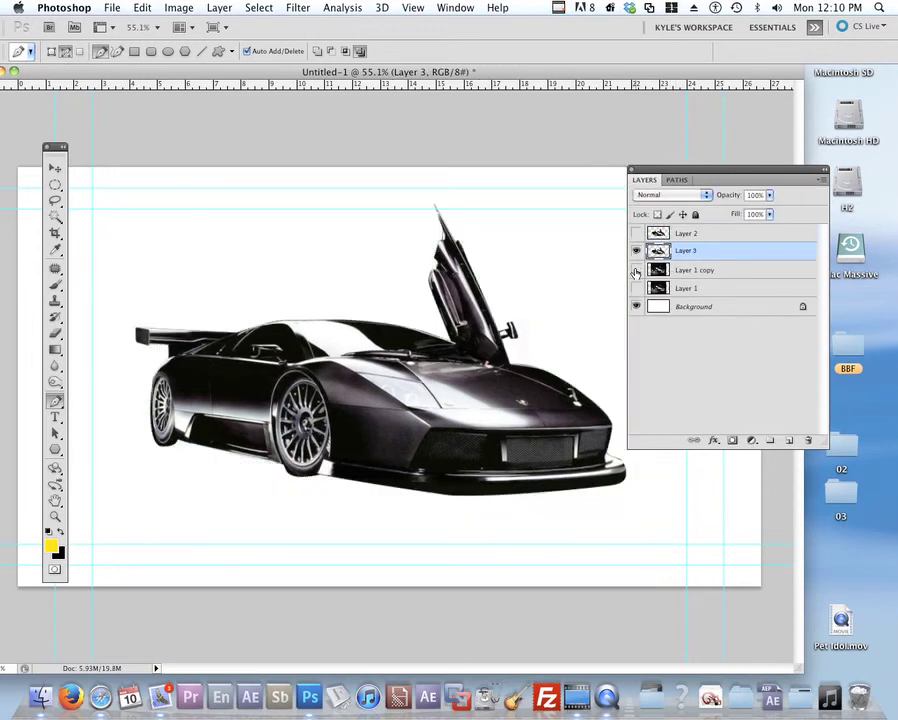
# Examine the edges of the car cutout on the white background, including the wheels, raised door and front bumper.
pyautogui.moveTo(349, 393); pyautogui.dragTo(429, 357)
pyautogui.moveTo(281, 458); pyautogui.dragTo(320, 204)
pyautogui.moveTo(570, 306)
pyautogui.mouseDown()
pyautogui.moveTo(516, 305)
pyautogui.moveTo(220, 245)
pyautogui.mouseUp()
pyautogui.moveTo(600, 275)
pyautogui.mouseDown()
pyautogui.moveTo(497, 242)
pyautogui.moveTo(310, 228)
pyautogui.mouseUp()
pyautogui.moveTo(600, 215)
pyautogui.mouseDown()
pyautogui.moveTo(440, 266)
pyautogui.moveTo(499, 283)
pyautogui.moveTo(497, 270)
pyautogui.moveTo(315, 258)
pyautogui.moveTo(415, 311)
pyautogui.moveTo(513, 455)
pyautogui.mouseUp()
pyautogui.moveTo(361, 268)
pyautogui.mouseDown()
pyautogui.moveTo(483, 415)
pyautogui.moveTo(605, 484)
pyautogui.mouseUp()
pyautogui.moveTo(433, 435); pyautogui.dragTo(561, 482)
pyautogui.moveTo(325, 447)
pyautogui.mouseDown()
pyautogui.moveTo(487, 472)
pyautogui.moveTo(540, 580)
pyautogui.mouseUp()
pyautogui.moveTo(357, 154)
pyautogui.mouseDown()
pyautogui.moveTo(430, 372)
pyautogui.moveTo(520, 500)
pyautogui.mouseUp()
pyautogui.moveTo(360, 274)
pyautogui.mouseDown()
pyautogui.moveTo(454, 390)
pyautogui.moveTo(438, 365)
pyautogui.moveTo(553, 313)
pyautogui.mouseUp()
pyautogui.moveTo(225, 650)
pyautogui.mouseDown()
pyautogui.moveTo(511, 426)
pyautogui.moveTo(539, 416)
pyautogui.mouseUp()
pyautogui.moveTo(451, 430); pyautogui.dragTo(535, 406)
pyautogui.moveTo(258, 478)
pyautogui.mouseDown()
pyautogui.moveTo(432, 406)
pyautogui.moveTo(520, 385)
pyautogui.mouseUp()
pyautogui.moveTo(146, 471)
pyautogui.mouseDown()
pyautogui.moveTo(478, 390)
pyautogui.moveTo(630, 375)
pyautogui.mouseUp()
pyautogui.moveTo(183, 408)
pyautogui.mouseDown()
pyautogui.moveTo(428, 382)
pyautogui.moveTo(518, 273)
pyautogui.mouseUp()
pyautogui.moveTo(400, 460); pyautogui.dragTo(372, 413)
pyautogui.moveTo(530, 370); pyautogui.dragTo(477, 380)
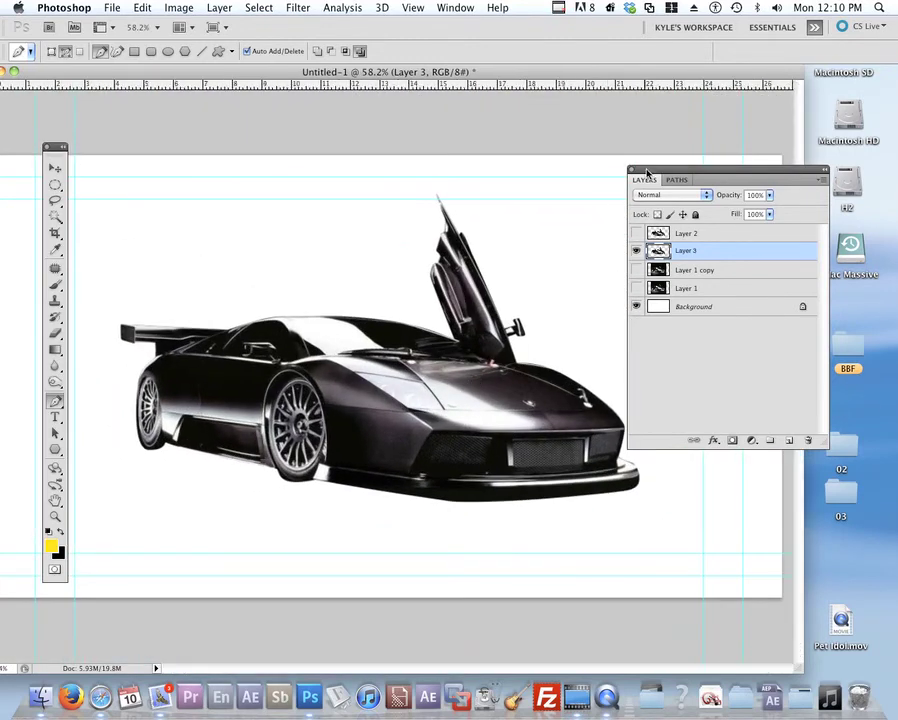
# Separate the Layers and Paths panels and move them clear of the car cutout.
pyautogui.moveTo(650, 177); pyautogui.dragTo(832, 150)
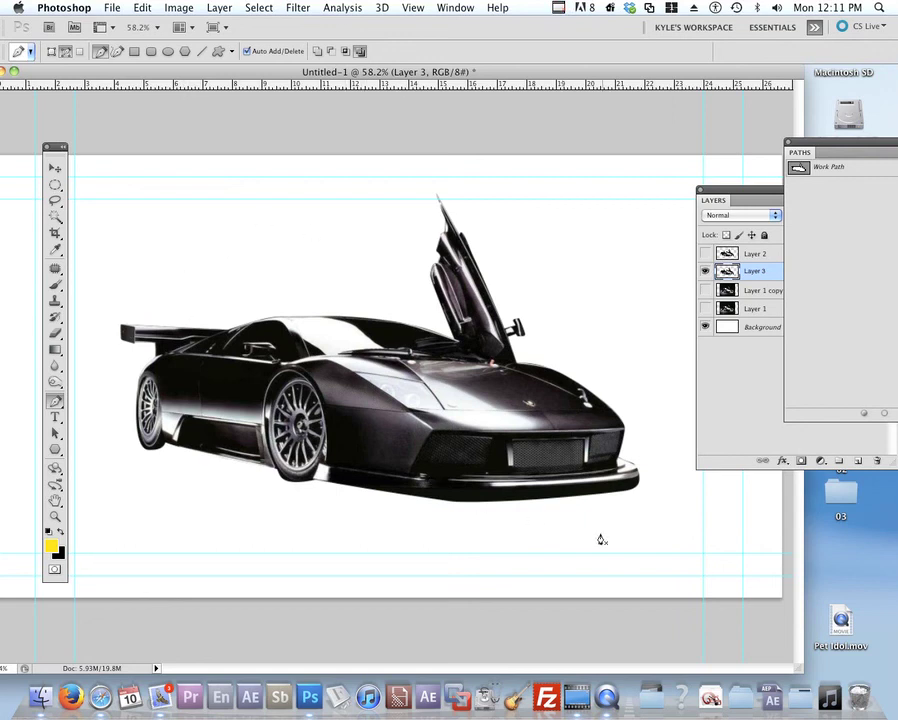
pyautogui.click(585, 700)
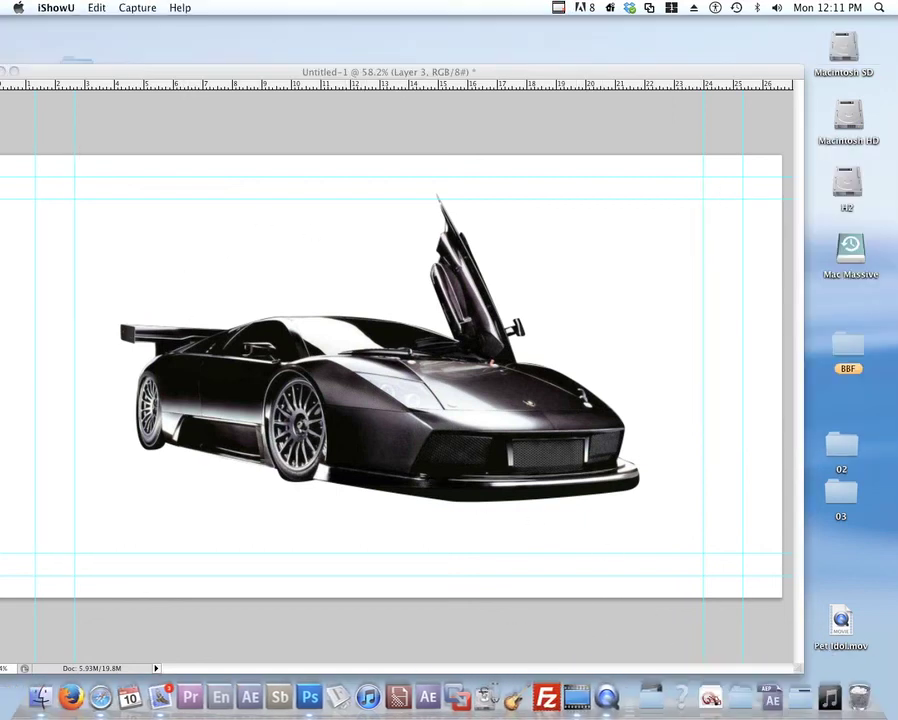